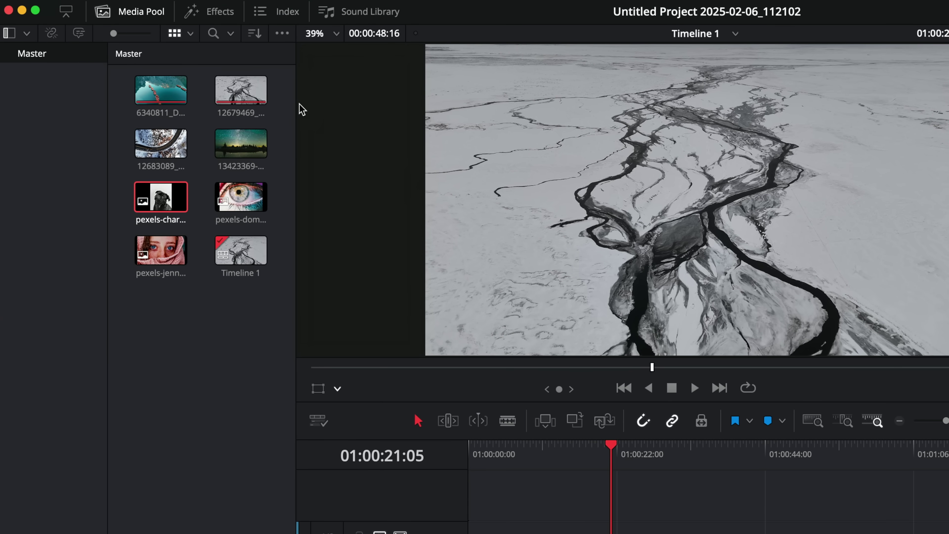
Step: Apply the Fusion Colored Border effect to the 12679469 drone clip on V1 and select it
{"action": "left_click", "coordinate": [221, 16]}
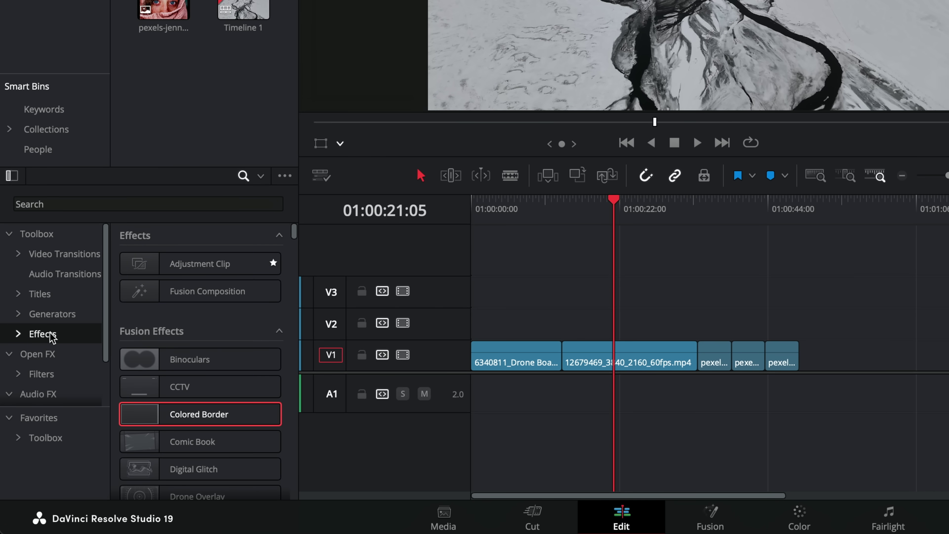
{"action": "mouse_move", "coordinate": [174, 419]}
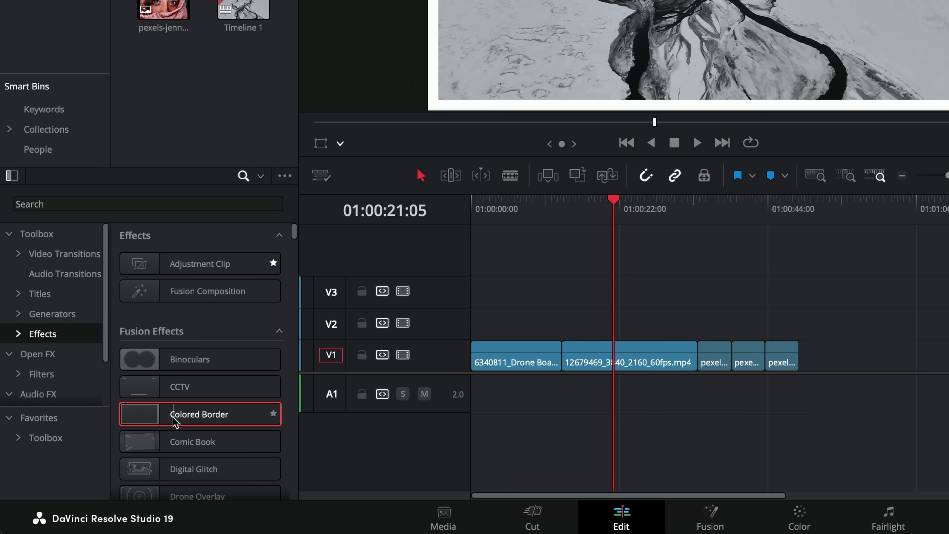
{"action": "left_click_drag", "start_coordinate": [174, 419], "coordinate": [634, 362]}
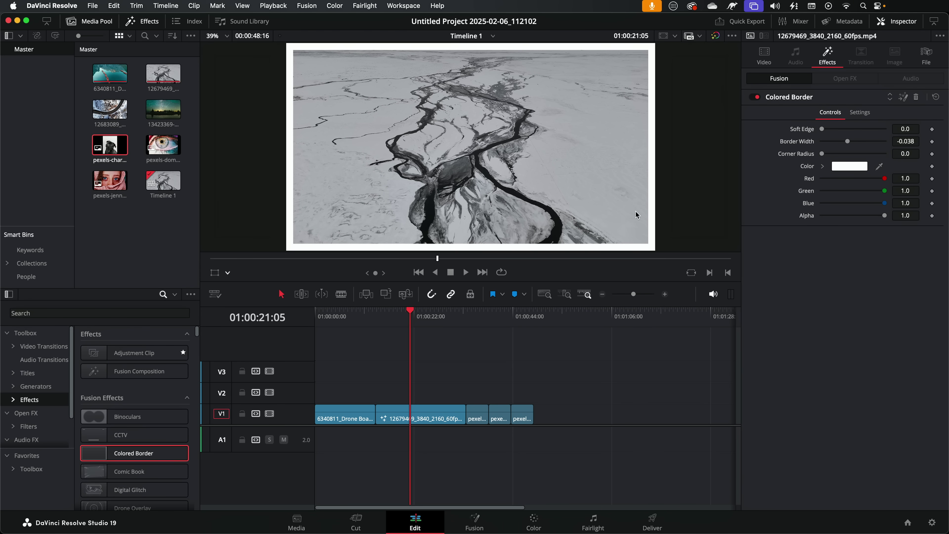
{"action": "left_click", "coordinate": [428, 419]}
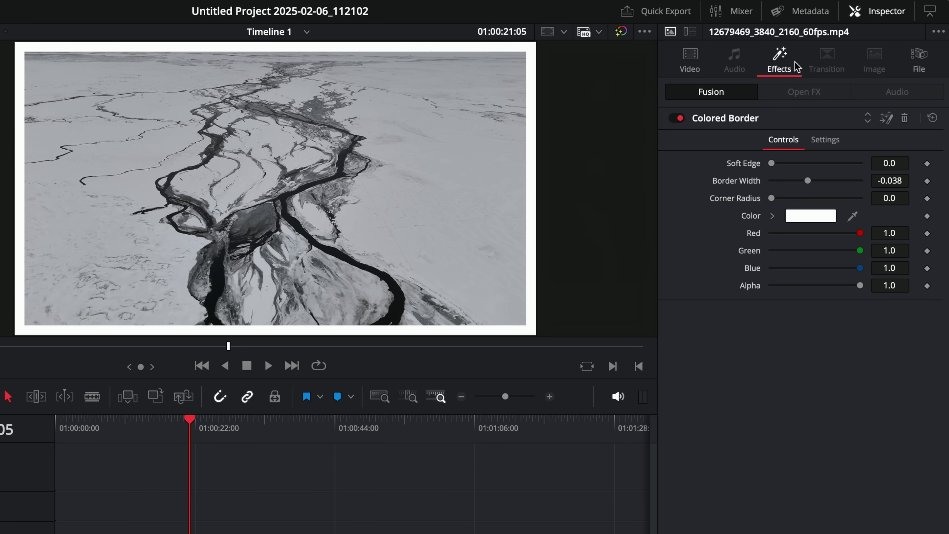
{"action": "left_click_drag", "start_coordinate": [771, 163], "coordinate": [796, 199]}
{"action": "left_click_drag", "start_coordinate": [860, 234], "coordinate": [807, 233]}
Step: Set the drone clip's Transform zoom to 0.420, save, and shift it left in the frame
{"action": "left_click", "coordinate": [689, 62]}
{"action": "left_click_drag", "start_coordinate": [788, 108], "coordinate": [810, 108]}
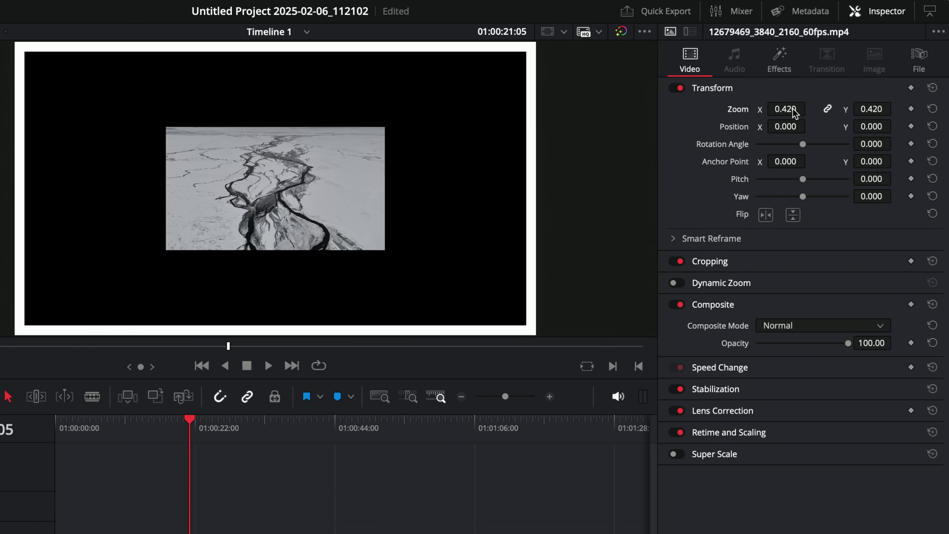
{"action": "key", "text": "ctrl+s"}
{"action": "left_click_drag", "start_coordinate": [788, 126], "coordinate": [762, 126]}
{"action": "left_click", "coordinate": [479, 411]}
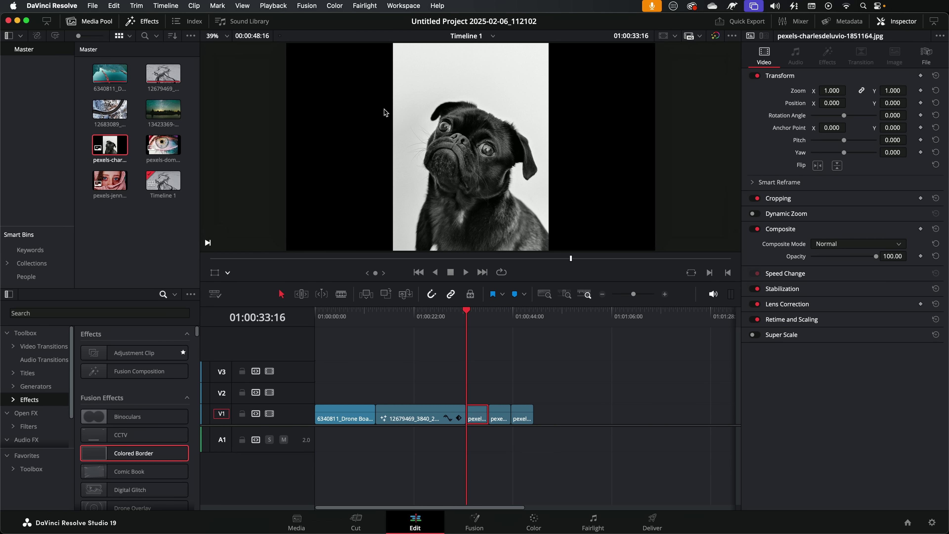
Step: Apply Colored Border to the pexels pug photo clip as a test
{"action": "left_click_drag", "start_coordinate": [126, 453], "coordinate": [478, 415]}
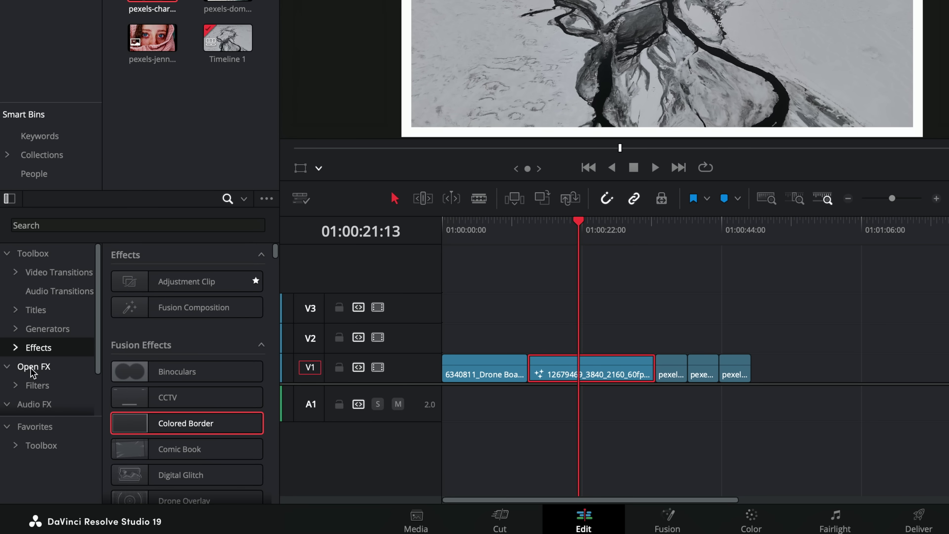
Step: Find Resolve FX Transform by searching 'tran' and apply it to the 12679469 drone clip
{"action": "left_click", "coordinate": [30, 367]}
{"action": "left_click", "coordinate": [132, 221]}
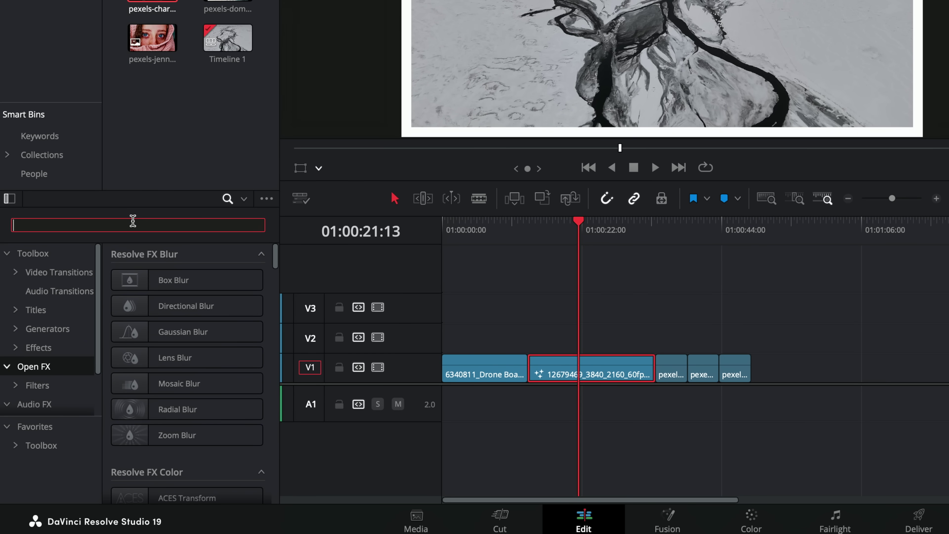
{"action": "type", "text": "tran"}
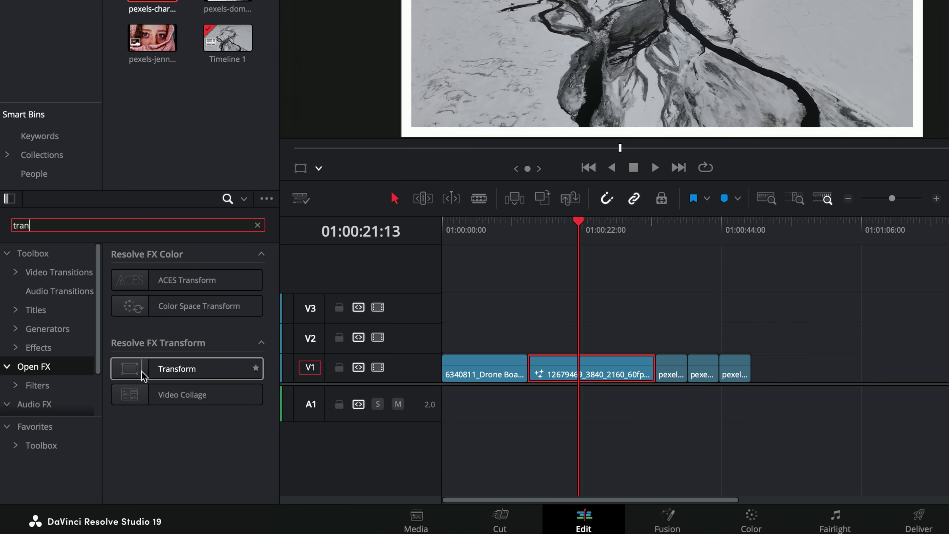
{"action": "left_click_drag", "start_coordinate": [142, 374], "coordinate": [608, 365]}
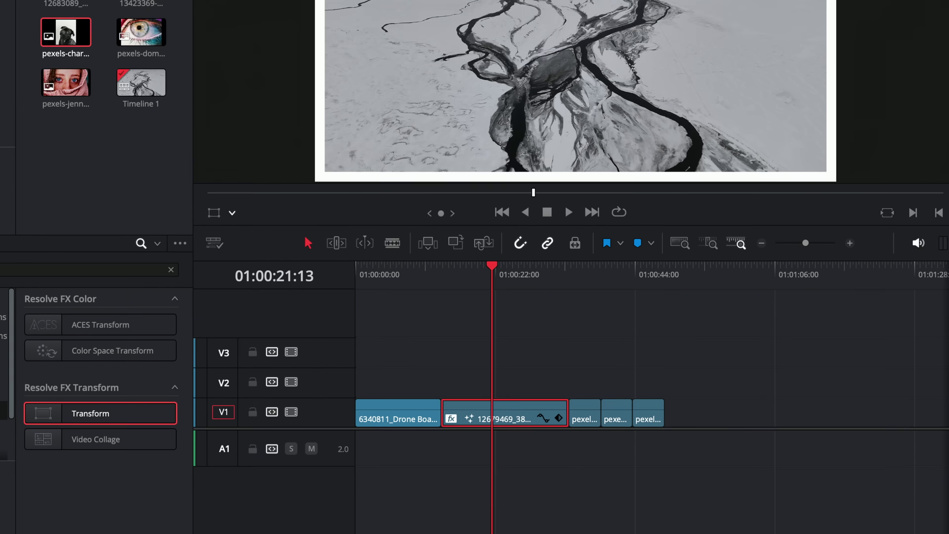
Step: Lower the drone clip's Resolve FX Transform Zoom to about 0.483 in the Inspector
{"action": "left_click", "coordinate": [889, 11]}
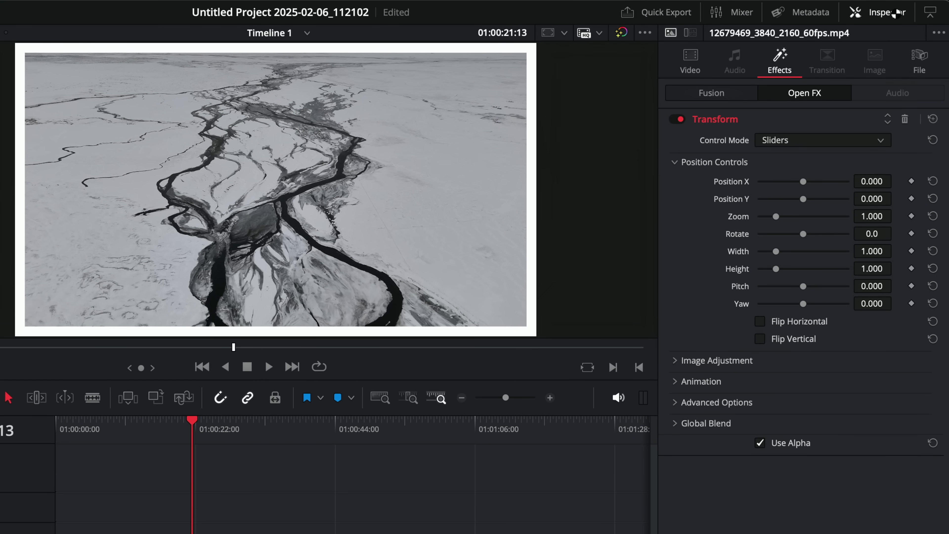
{"action": "left_click", "coordinate": [708, 98]}
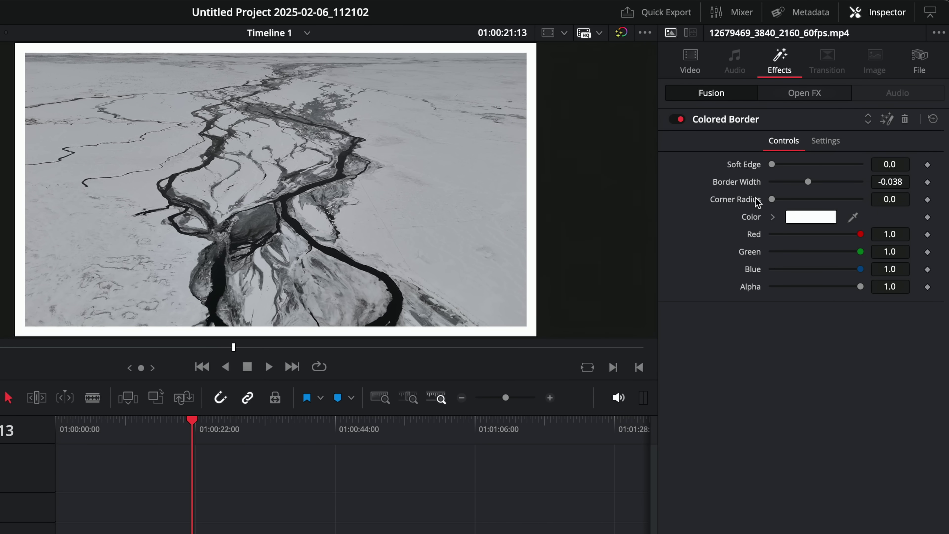
{"action": "left_click", "coordinate": [803, 98]}
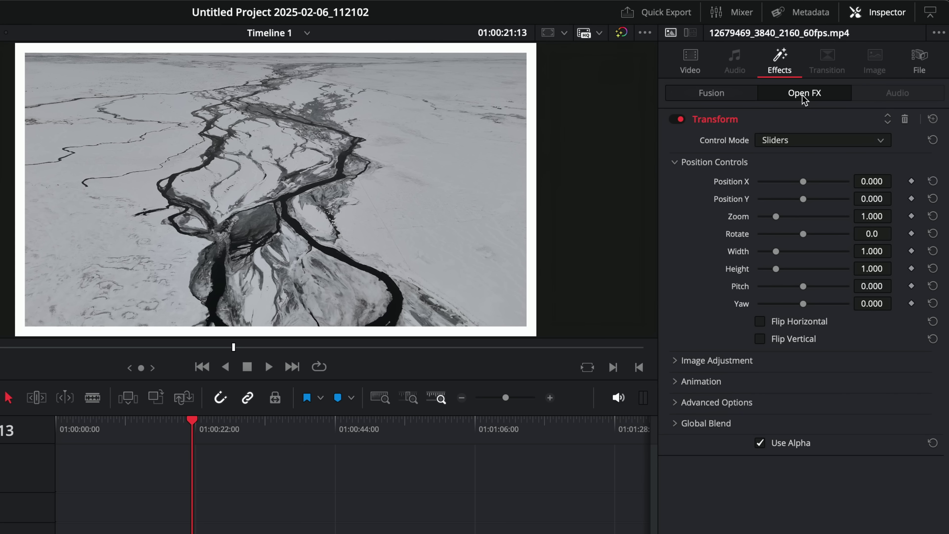
{"action": "left_click_drag", "start_coordinate": [780, 216], "coordinate": [824, 199]}
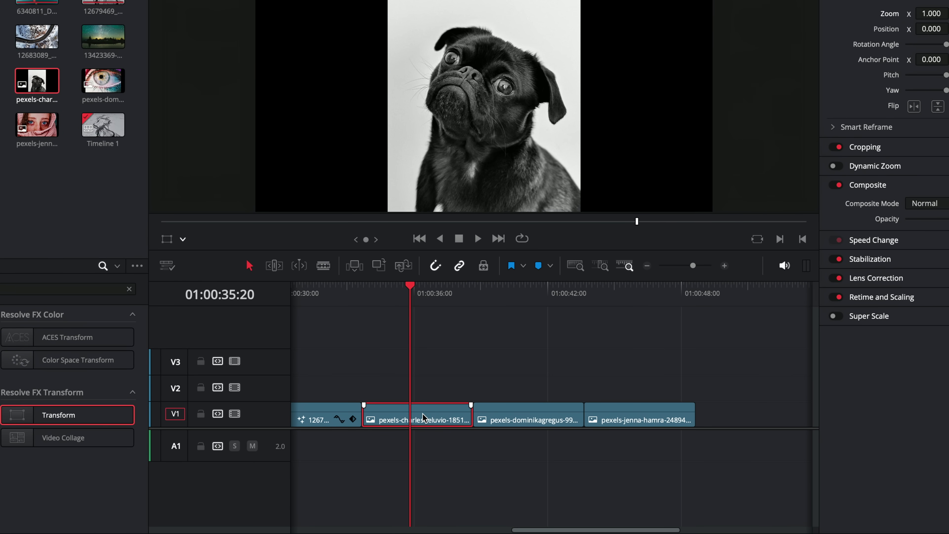
Step: Open the pug photo clip on the Fusion page with the effects library showing
{"action": "right_click", "coordinate": [424, 417]}
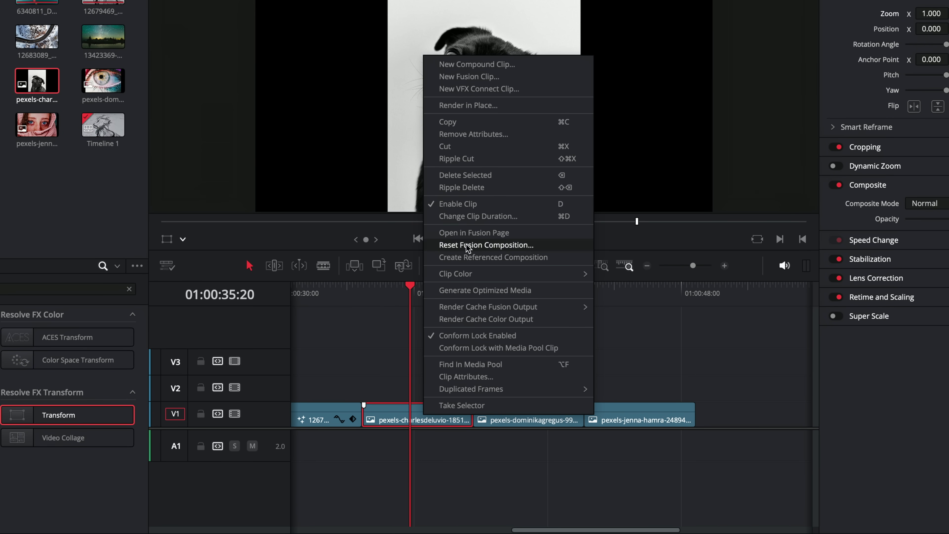
{"action": "left_click", "coordinate": [471, 233]}
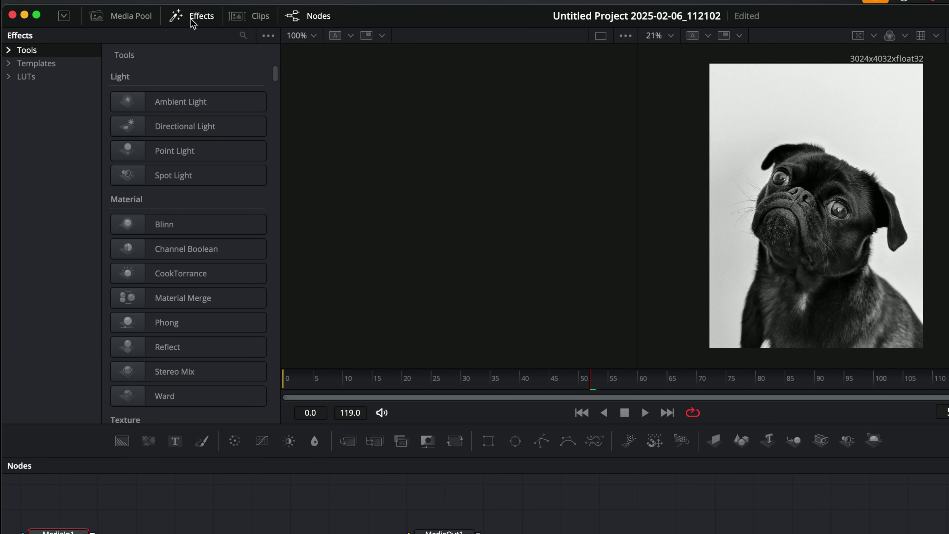
{"action": "left_click", "coordinate": [191, 20]}
{"action": "left_click", "coordinate": [190, 21]}
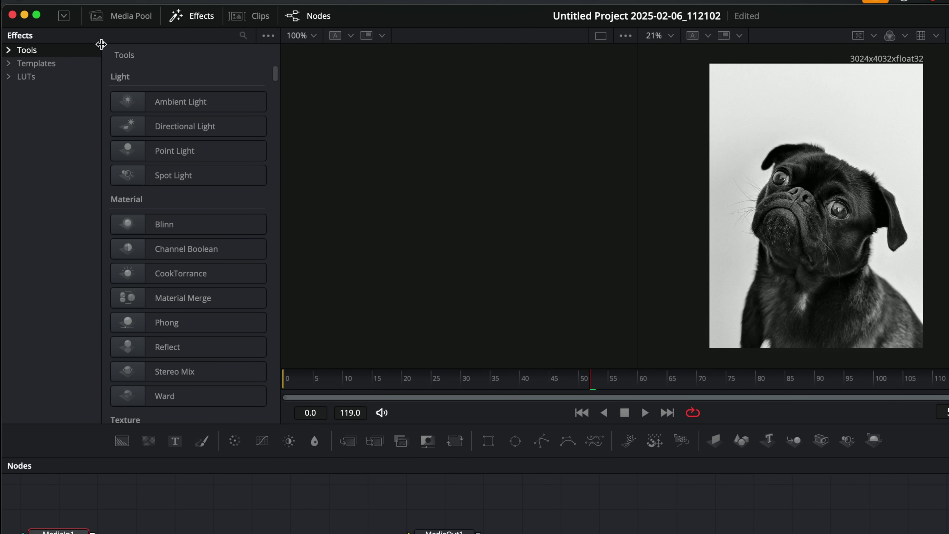
Step: Browse Templates > Edit > Effects and search 'col' to find Colored Border
{"action": "left_click", "coordinate": [9, 63]}
{"action": "left_click", "coordinate": [21, 78]}
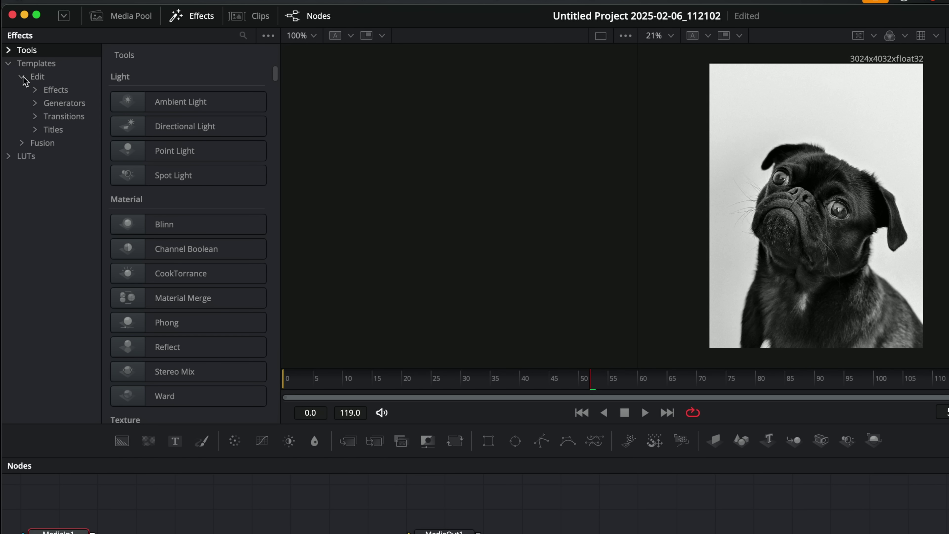
{"action": "left_click", "coordinate": [56, 92]}
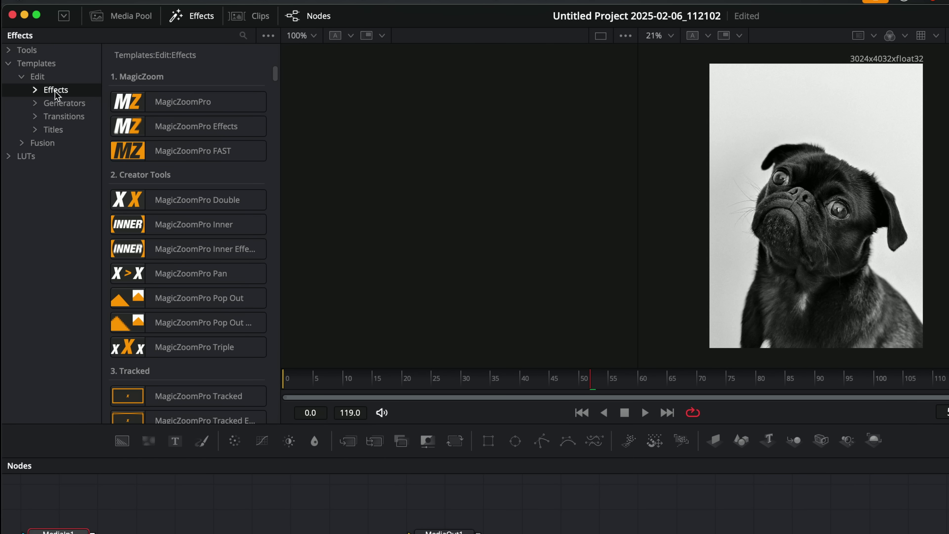
{"action": "scroll", "coordinate": [144, 261], "scroll_direction": "down", "scroll_amount": 20}
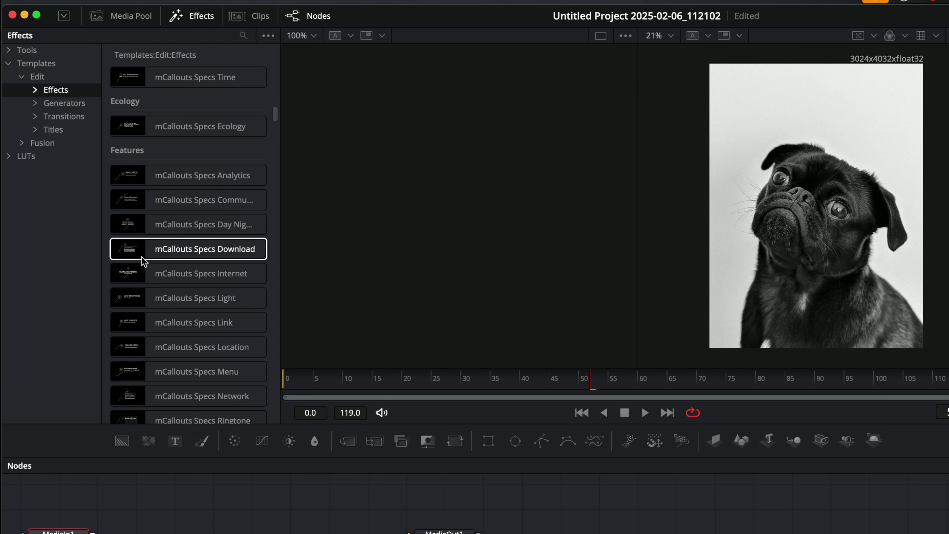
{"action": "scroll", "coordinate": [145, 258], "scroll_direction": "up", "scroll_amount": 10}
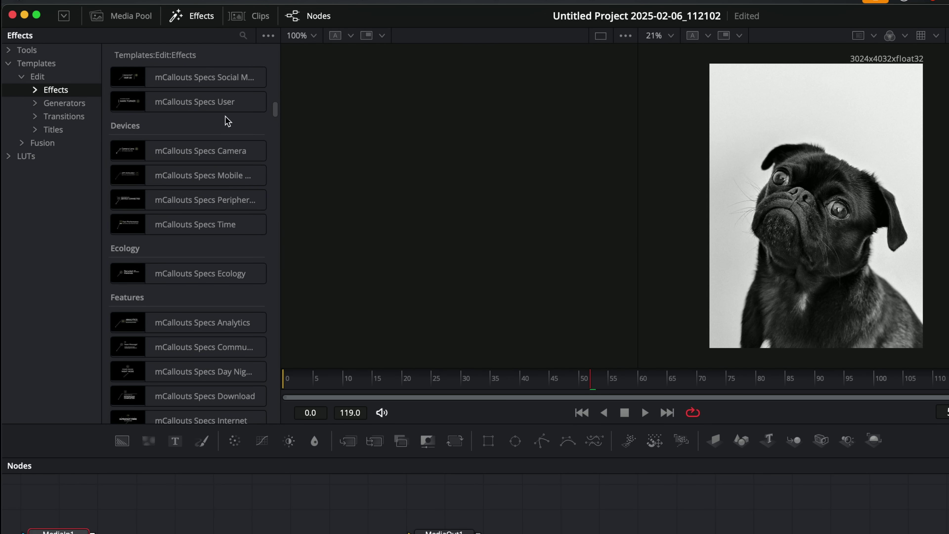
{"action": "left_click", "coordinate": [243, 35]}
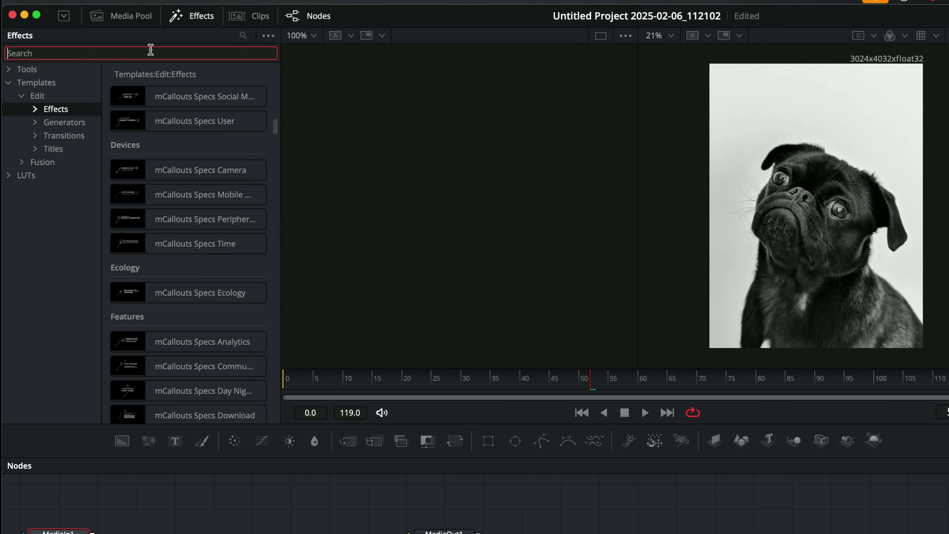
{"action": "type", "text": "col"}
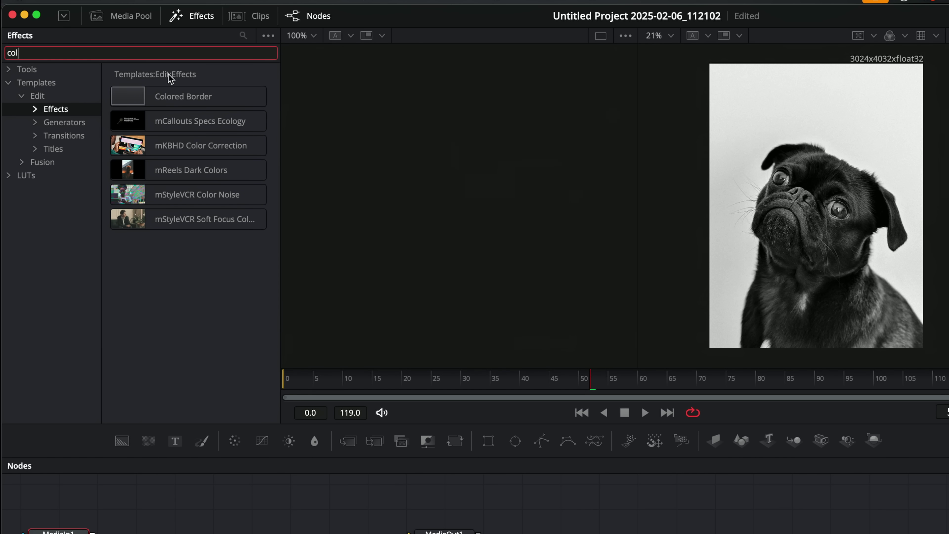
Step: Insert Colored Border between MediaIn1 and MediaOut1 with square corners and border width -0.103
{"action": "left_click_drag", "start_coordinate": [167, 98], "coordinate": [247, 373]}
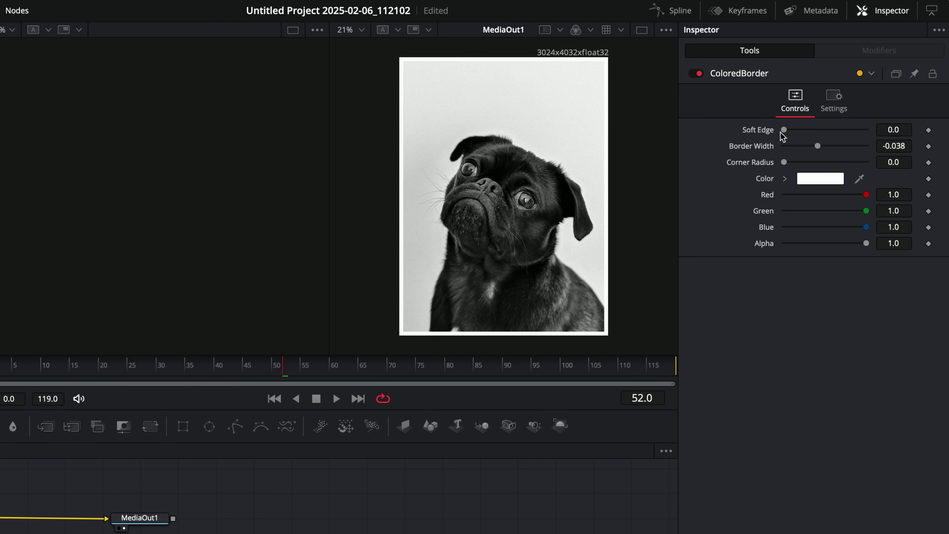
{"action": "left_click_drag", "start_coordinate": [783, 131], "coordinate": [794, 164]}
{"action": "double_click", "coordinate": [761, 166]}
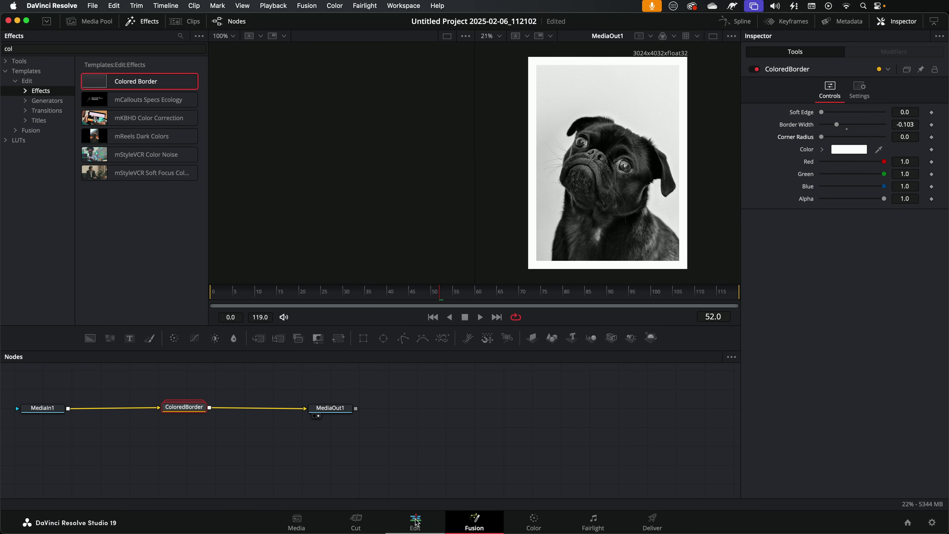
{"action": "left_click", "coordinate": [415, 520]}
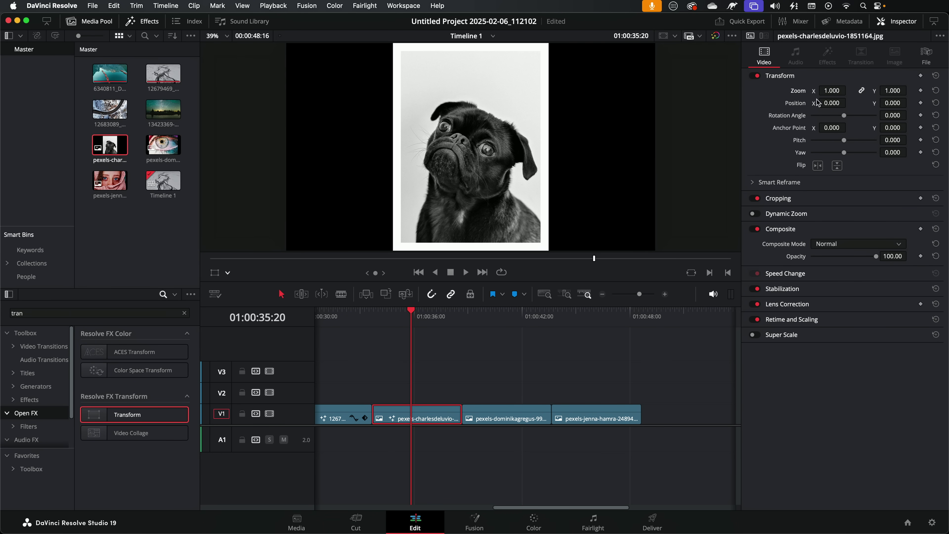
Step: Shrink the bordered pug photo clip to 0.770 zoom in the Inspector
{"action": "left_click_drag", "start_coordinate": [832, 90], "coordinate": [851, 108]}
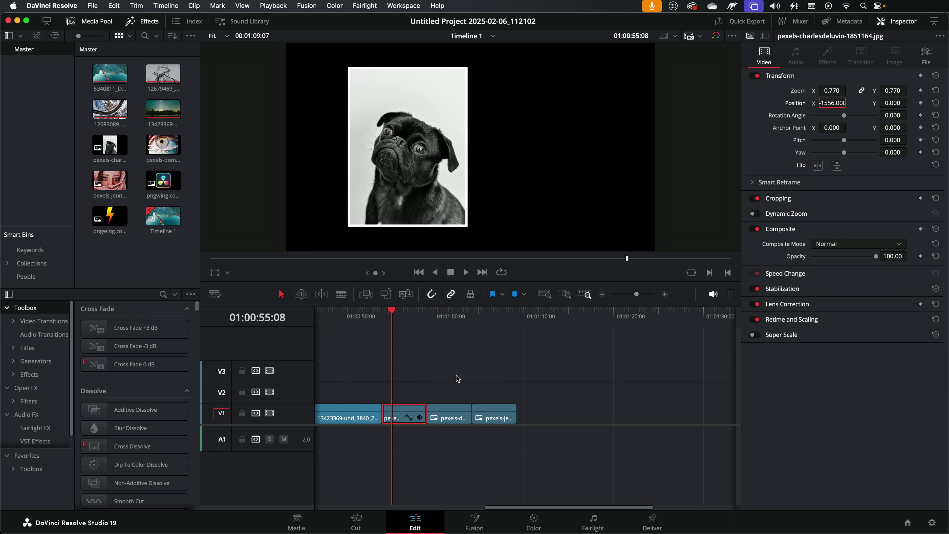
{"action": "right_click", "coordinate": [402, 412]}
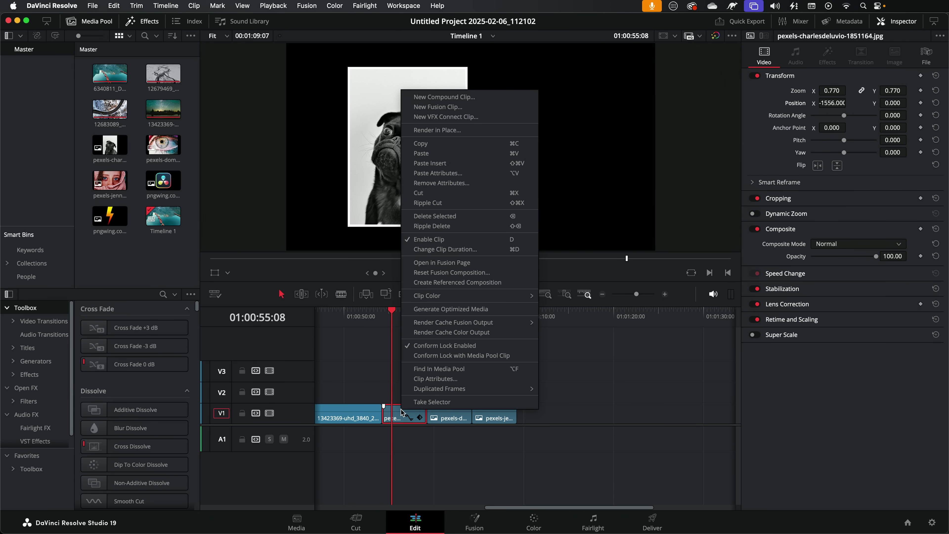
Step: Reopen the pug clip in Fusion, select its ColoredBorder node, and show the clip strip
{"action": "left_click", "coordinate": [446, 263]}
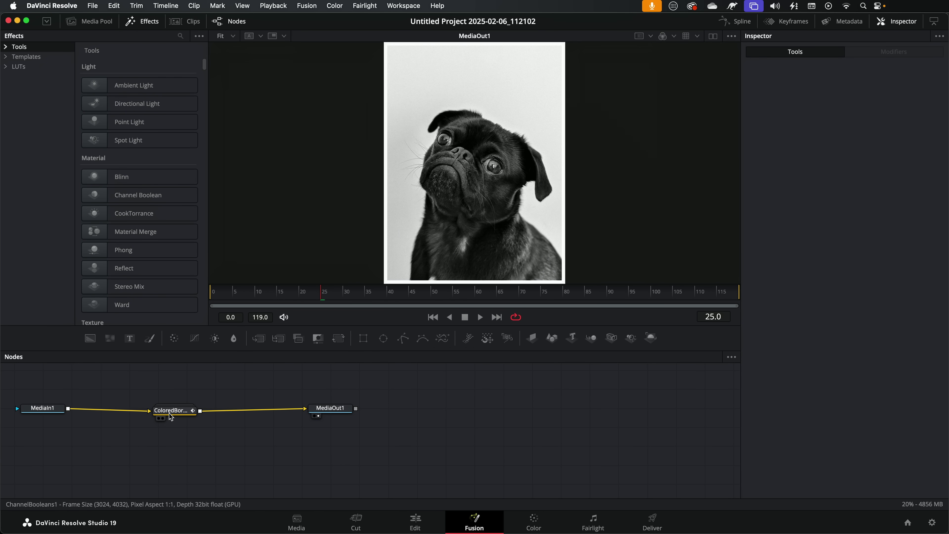
{"action": "mouse_move", "coordinate": [171, 416]}
{"action": "left_mouse_down"}
{"action": "mouse_move", "coordinate": [198, 417]}
{"action": "mouse_move", "coordinate": [173, 416]}
{"action": "left_mouse_up"}
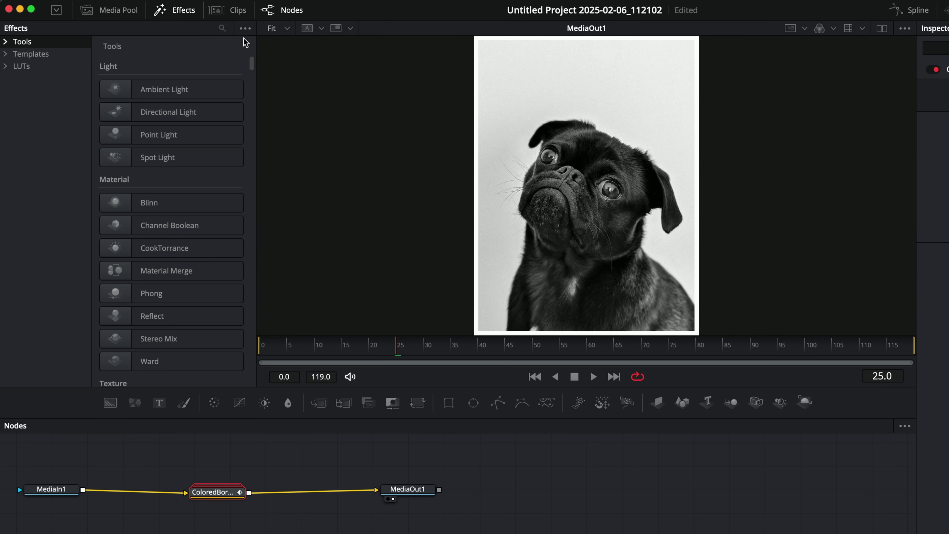
{"action": "left_click", "coordinate": [234, 11]}
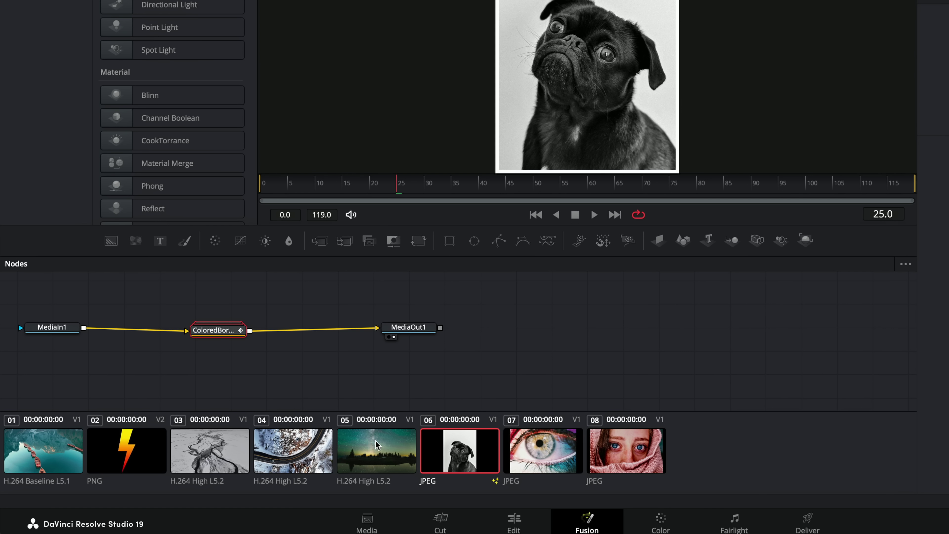
Step: Select clip 03 plus clips 04, 05, 07 and 08, then bring up their composition menu
{"action": "left_click", "coordinate": [219, 450]}
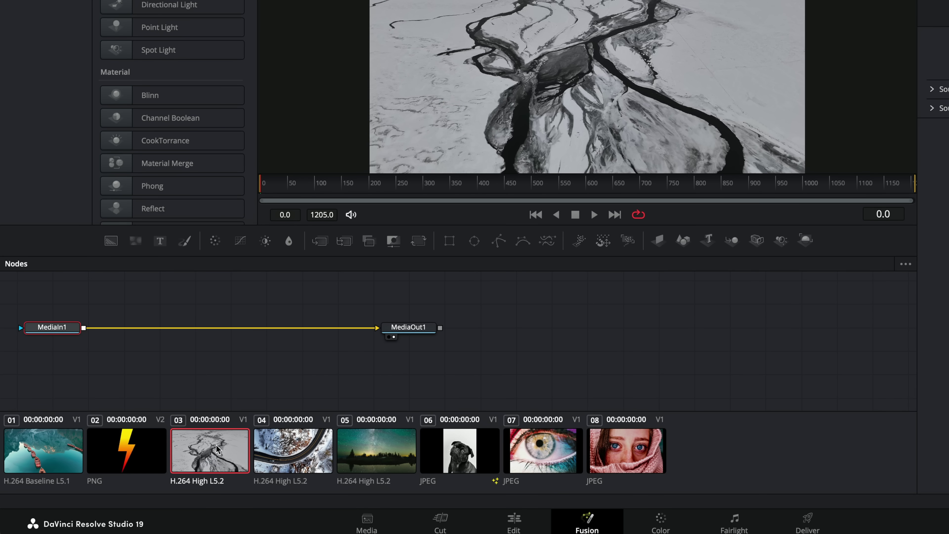
{"action": "left_click", "coordinate": [307, 458], "text": "ctrl"}
{"action": "left_click", "coordinate": [377, 462], "text": "ctrl"}
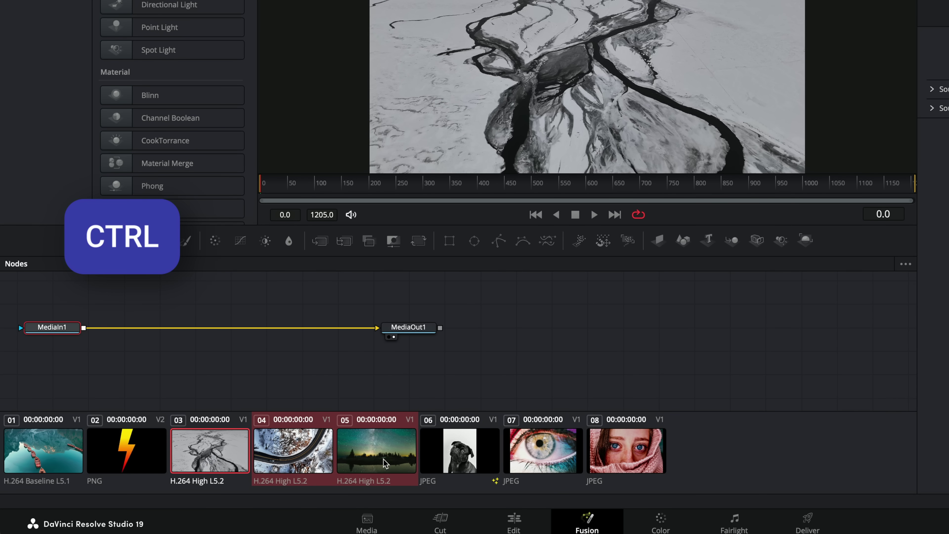
{"action": "left_click", "coordinate": [542, 459], "text": "ctrl"}
{"action": "left_click", "coordinate": [647, 460], "text": "ctrl"}
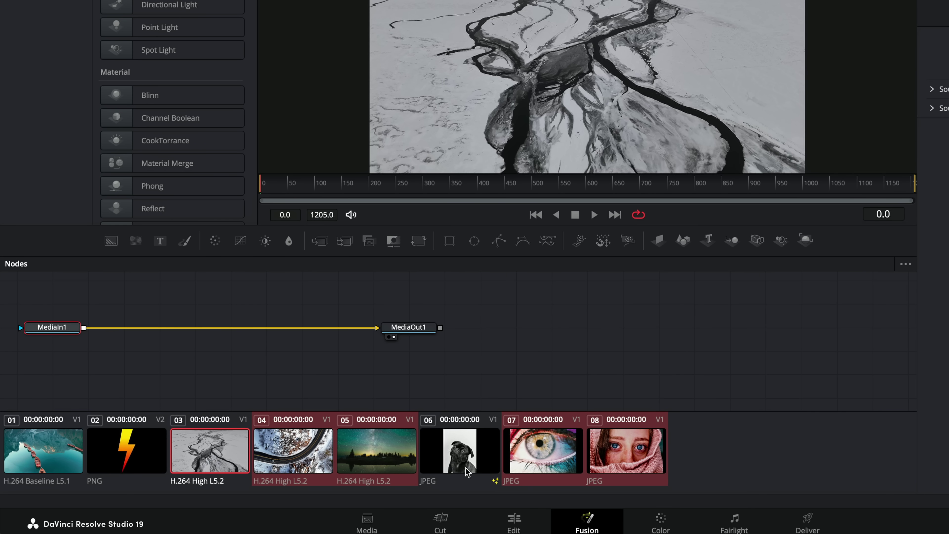
{"action": "right_click", "coordinate": [467, 446]}
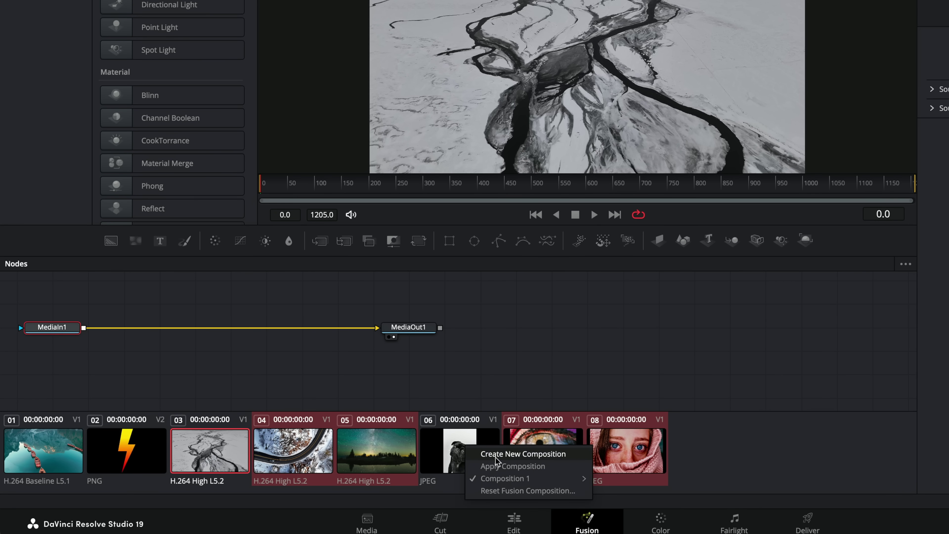
Step: Overwrite the selected clips with Composition 1, the white ColoredBorder, and preview the eye photo
{"action": "left_click", "coordinate": [508, 466]}
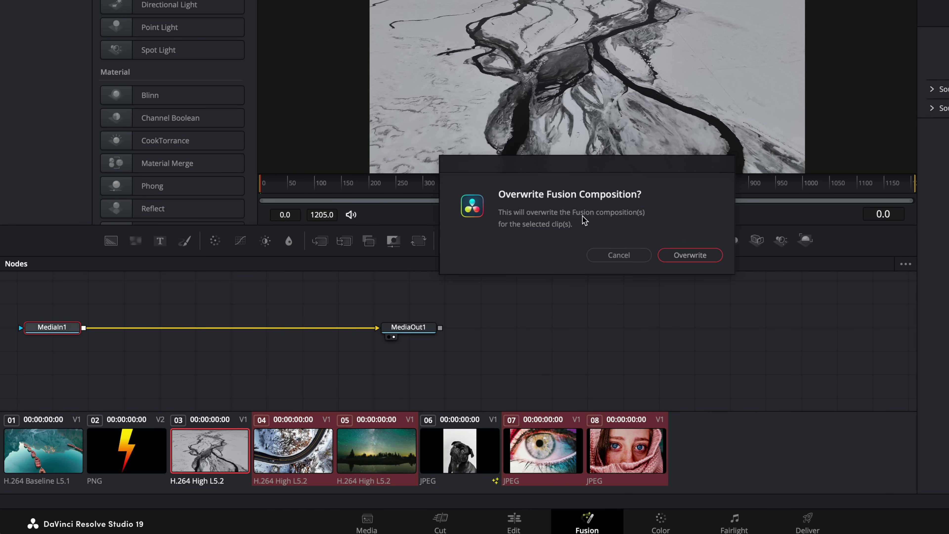
{"action": "left_click", "coordinate": [707, 259]}
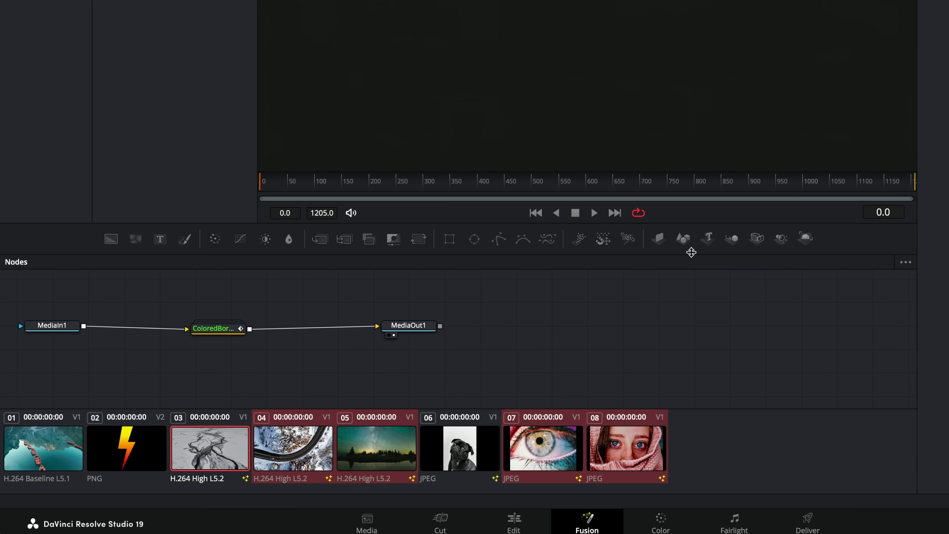
{"action": "left_click", "coordinate": [524, 459]}
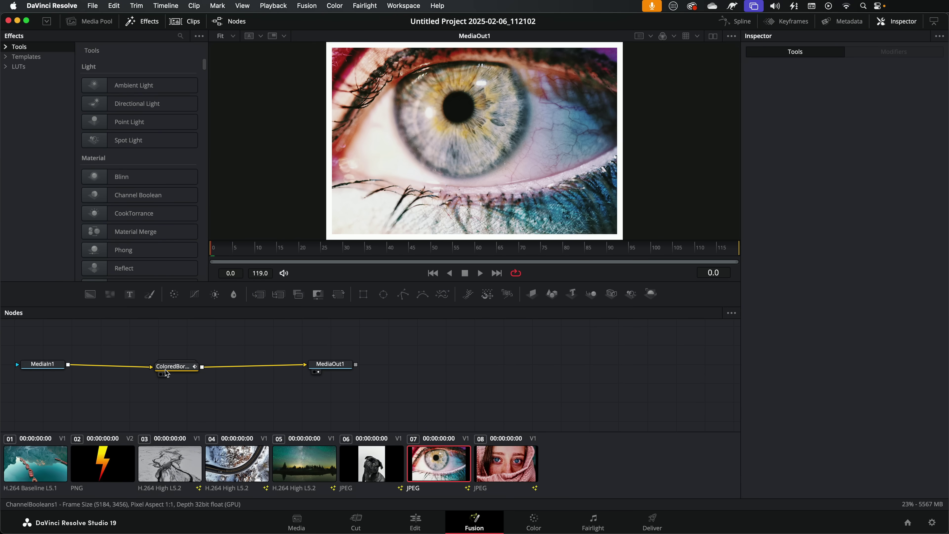
Step: Check the ColoredBorder settings on the scarf portrait, then return to the Edit page
{"action": "left_click", "coordinate": [166, 370]}
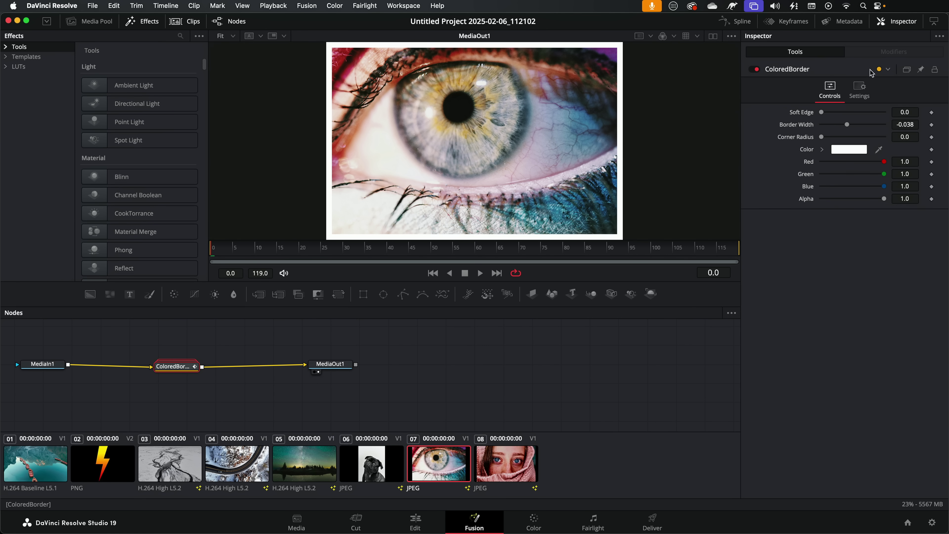
{"action": "left_click", "coordinate": [515, 462]}
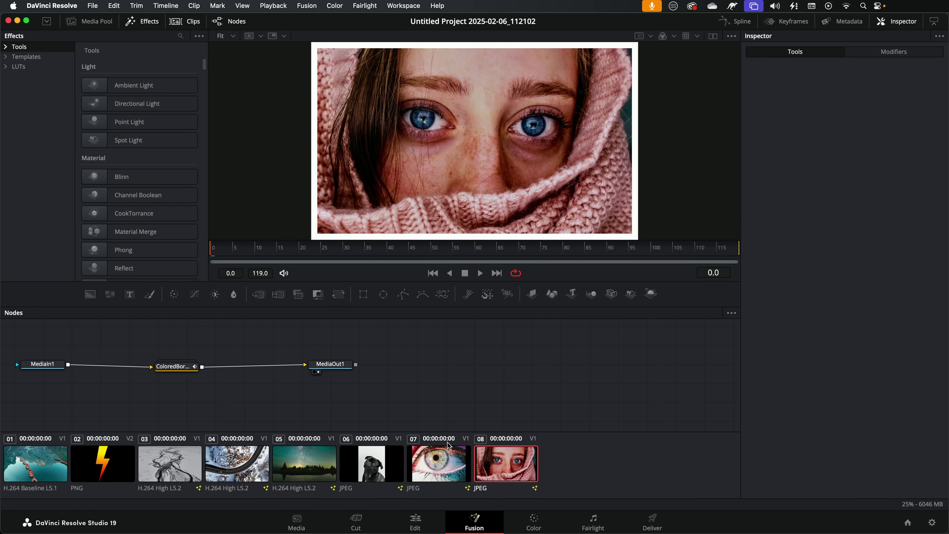
{"action": "left_click", "coordinate": [412, 522]}
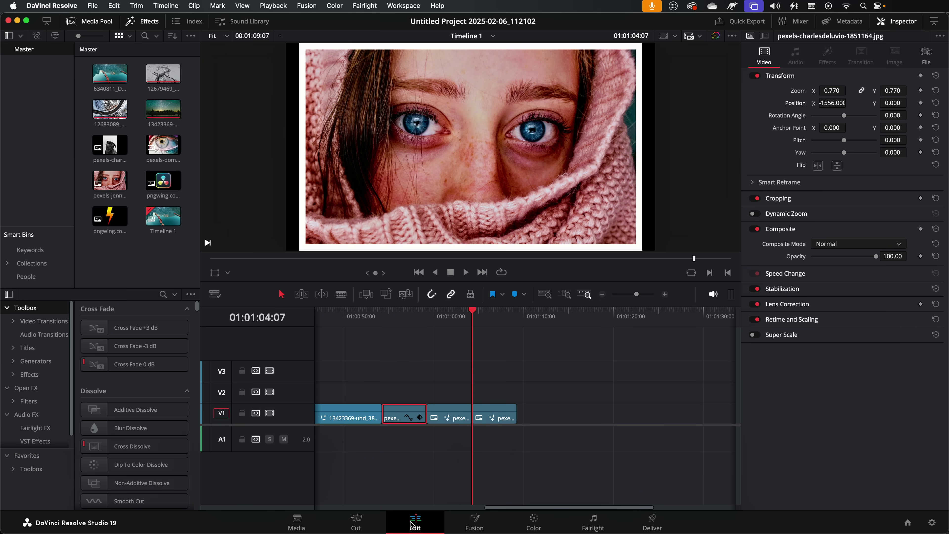
Step: Select the pink-scarf portrait on V1 and drag its Inspector Zoom down to 0.680
{"action": "left_click", "coordinate": [485, 404]}
{"action": "left_click_drag", "start_coordinate": [831, 91], "coordinate": [803, 103]}
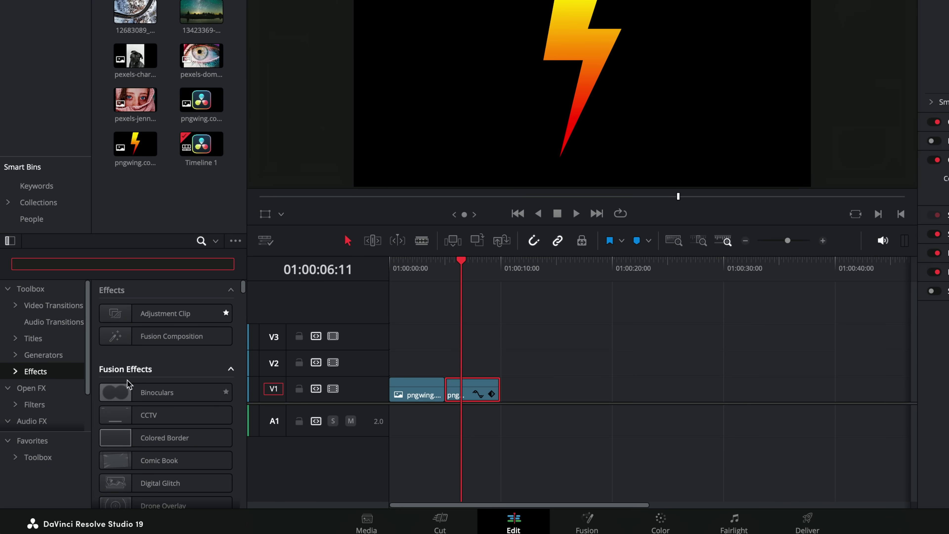
{"action": "scroll", "coordinate": [181, 379], "scroll_direction": "down", "scroll_amount": 10}
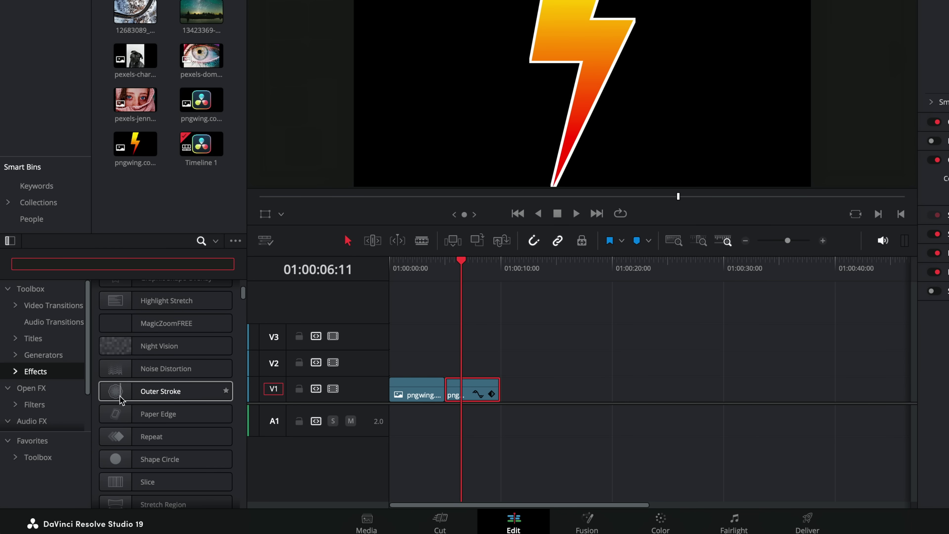
Step: Apply Outer Stroke to the lightning bolt, adjust its Border Width, and move it to V2
{"action": "left_click_drag", "start_coordinate": [119, 399], "coordinate": [462, 390]}
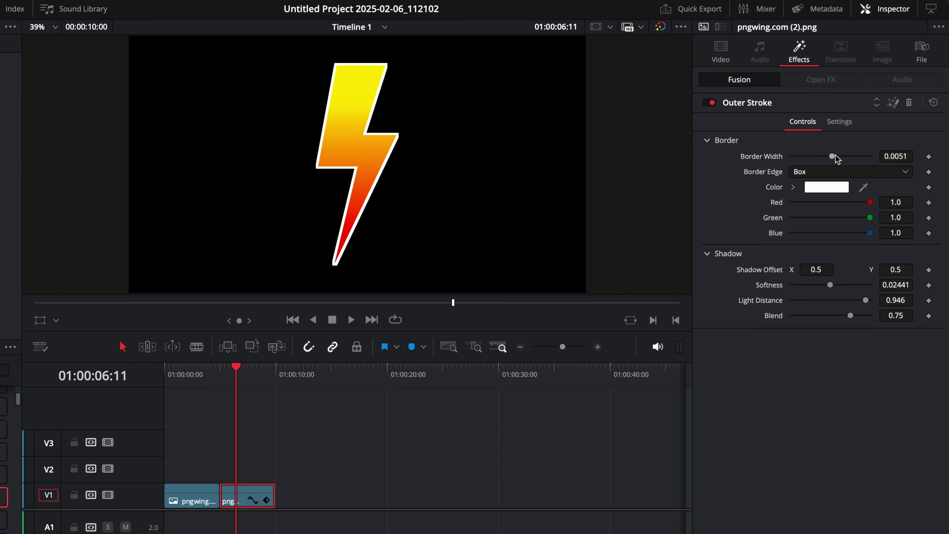
{"action": "left_click_drag", "start_coordinate": [854, 140], "coordinate": [857, 156]}
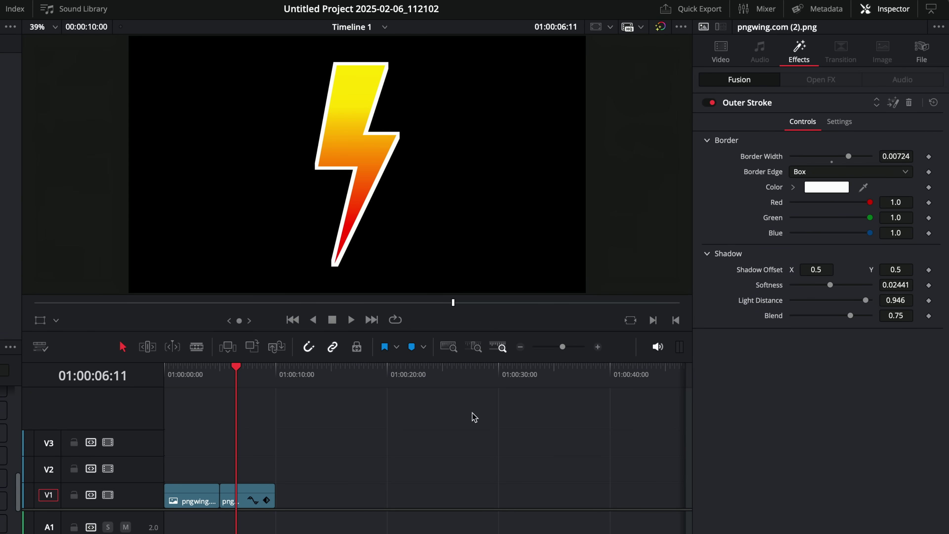
{"action": "left_click_drag", "start_coordinate": [248, 496], "coordinate": [247, 471]}
Step: Place a Paper background on V1 under the bolt and set the shadow Blend to 0.441
{"action": "left_click_drag", "start_coordinate": [2, 432], "coordinate": [221, 503]}
{"action": "key", "text": "space"}
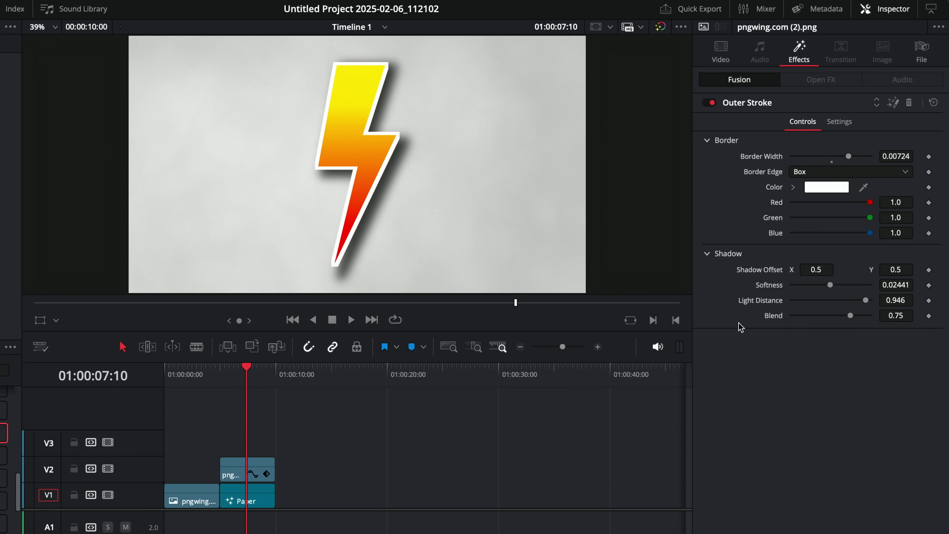
{"action": "left_click_drag", "start_coordinate": [851, 316], "coordinate": [827, 316]}
{"action": "scroll", "coordinate": [428, 166], "scroll_direction": "up", "scroll_amount": 1}
{"action": "scroll", "coordinate": [425, 163], "scroll_direction": "up", "scroll_amount": 4}
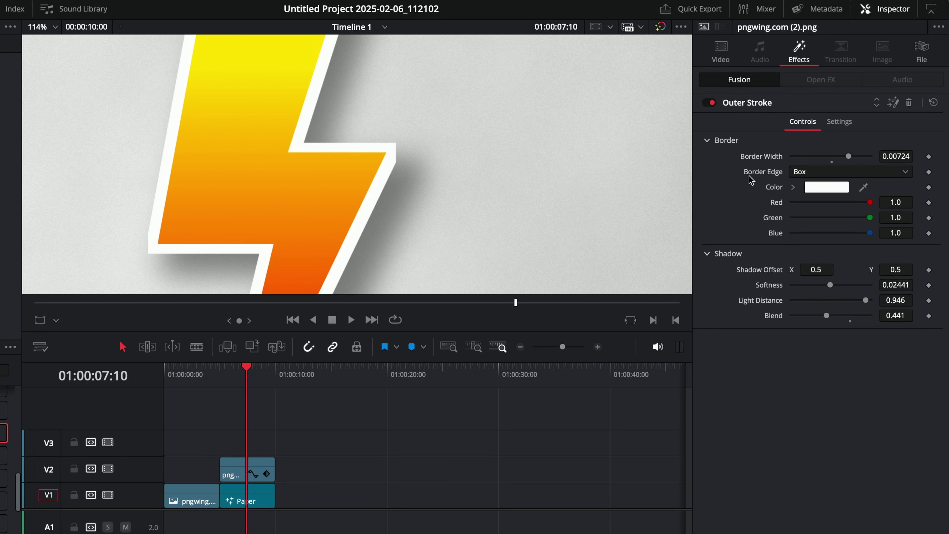
Step: Set the Outer Stroke Border Edge to Circle after comparing it with Box
{"action": "left_click", "coordinate": [826, 172]}
{"action": "left_click", "coordinate": [822, 227]}
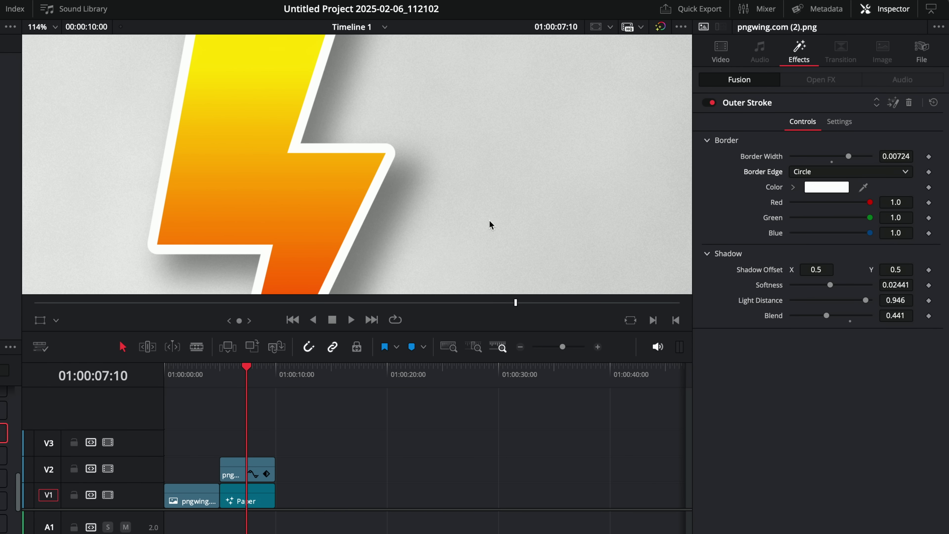
{"action": "left_click", "coordinate": [836, 173]}
{"action": "left_click", "coordinate": [818, 188]}
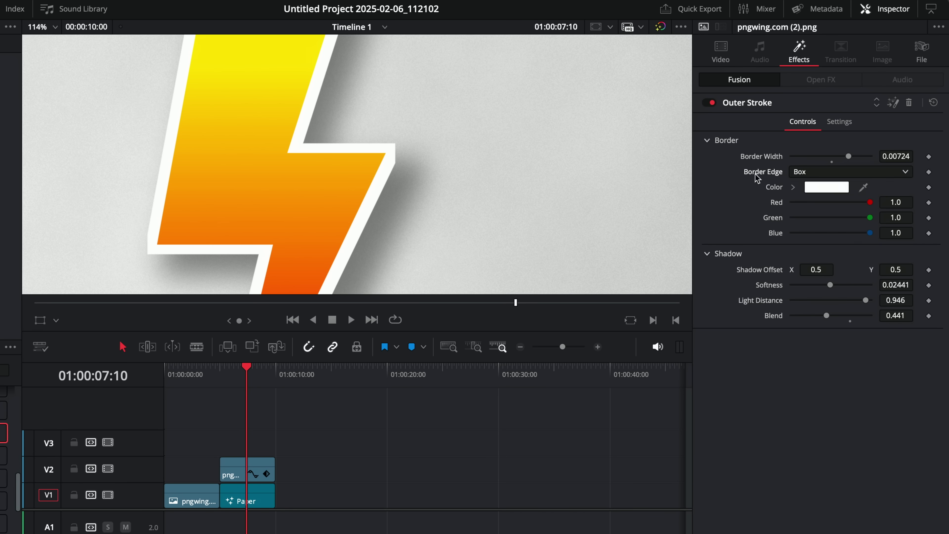
{"action": "left_click", "coordinate": [810, 173]}
{"action": "left_click", "coordinate": [808, 229]}
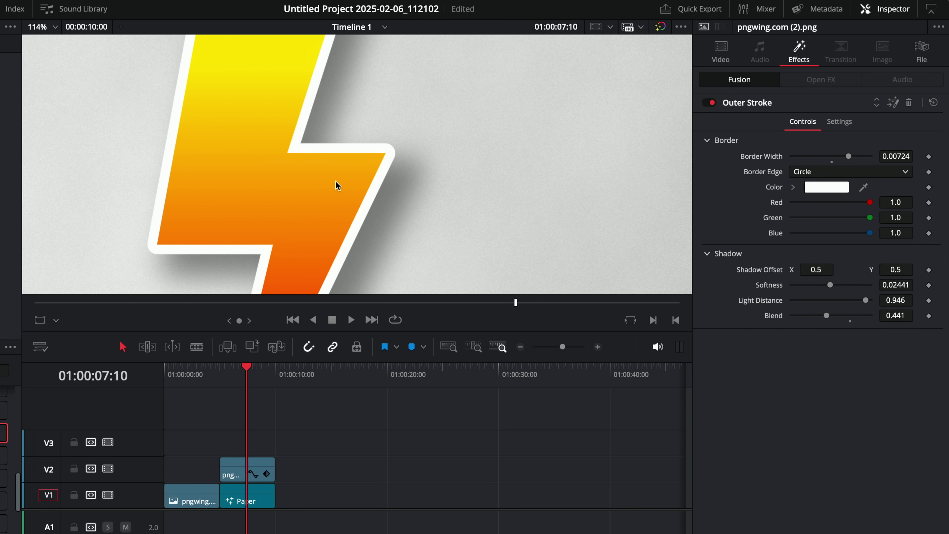
{"action": "key", "text": "shift+z"}
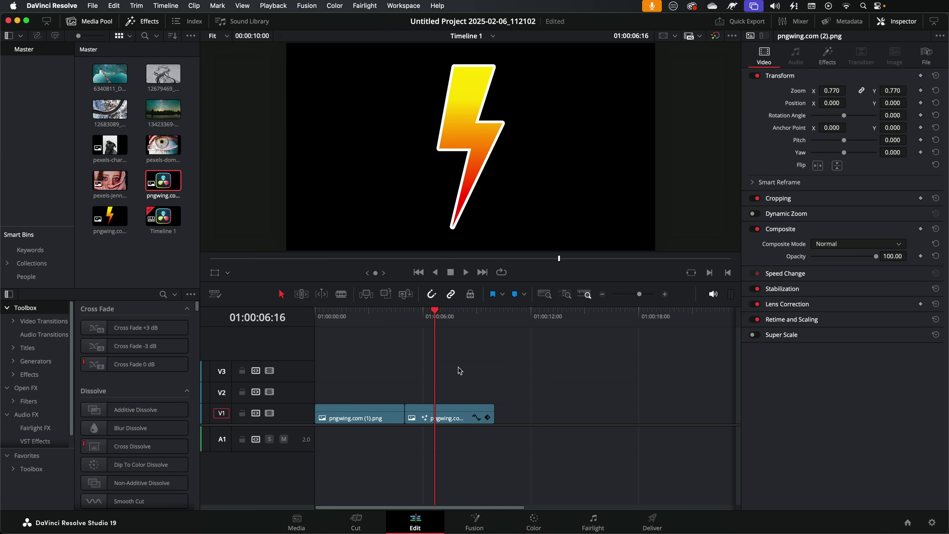
Step: Copy the outlined lightning bolt clip and open Paste Attributes on the Resolve logo clip
{"action": "left_click", "coordinate": [447, 421]}
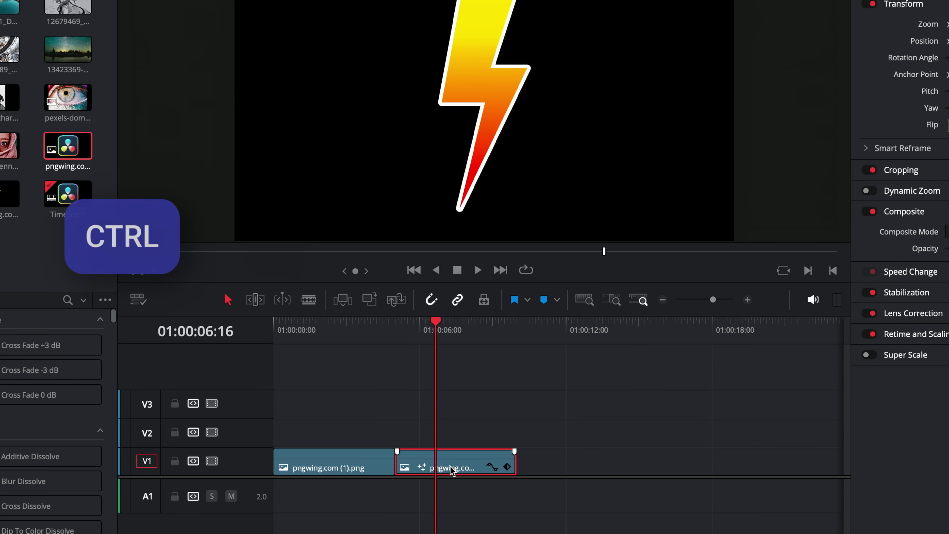
{"action": "key", "text": "ctrl+c"}
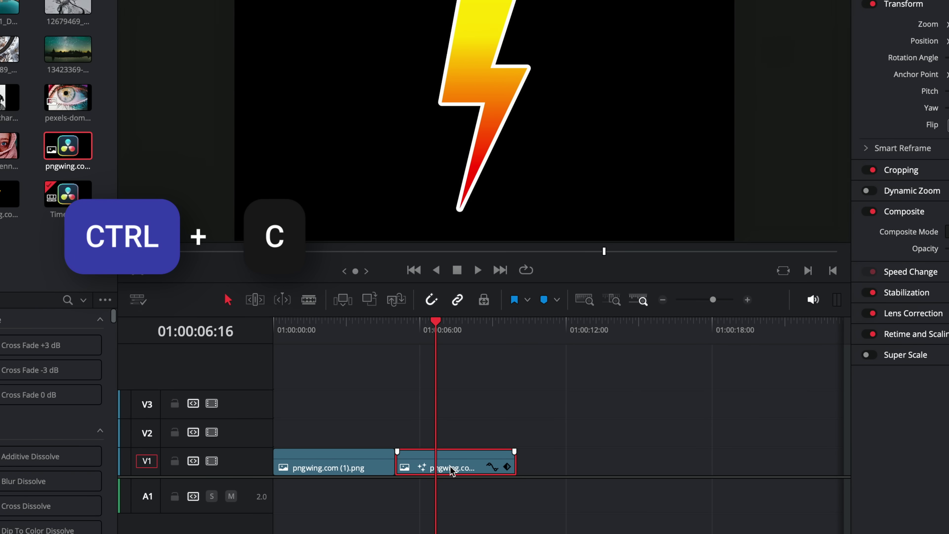
{"action": "left_click_drag", "start_coordinate": [358, 331], "coordinate": [323, 331]}
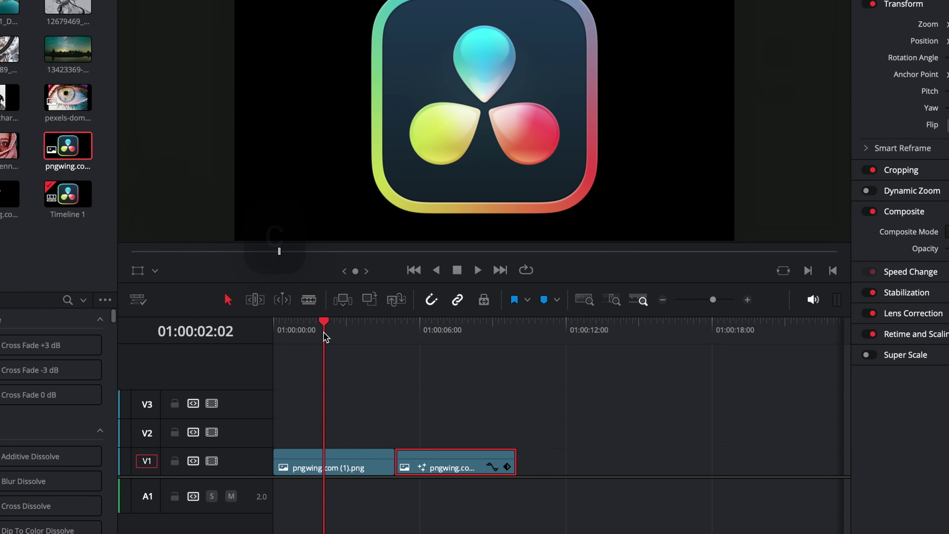
{"action": "left_click", "coordinate": [348, 471]}
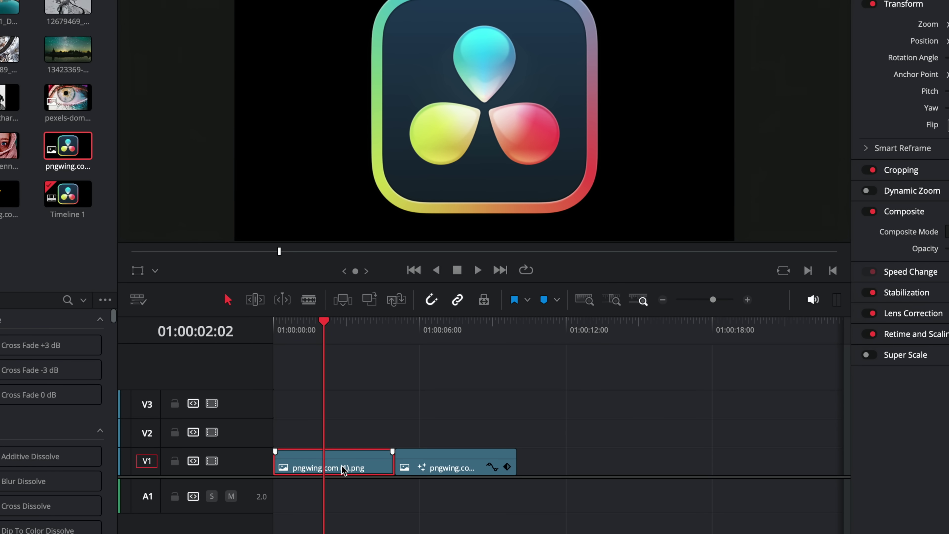
{"action": "key", "text": "alt+v"}
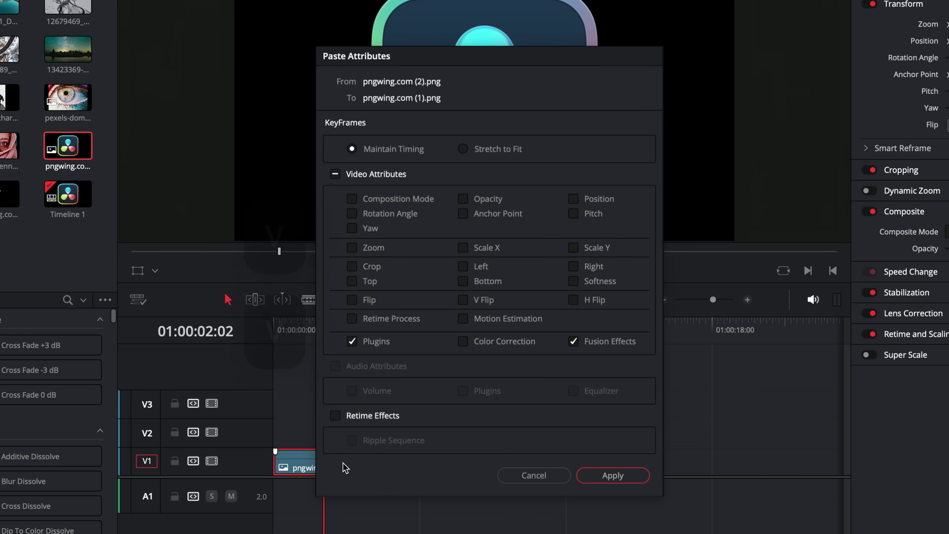
Step: Paste only the Fusion Effects onto the logo, then widen its outline slightly
{"action": "left_click_drag", "start_coordinate": [361, 62], "coordinate": [534, 9]}
{"action": "left_click", "coordinate": [527, 288]}
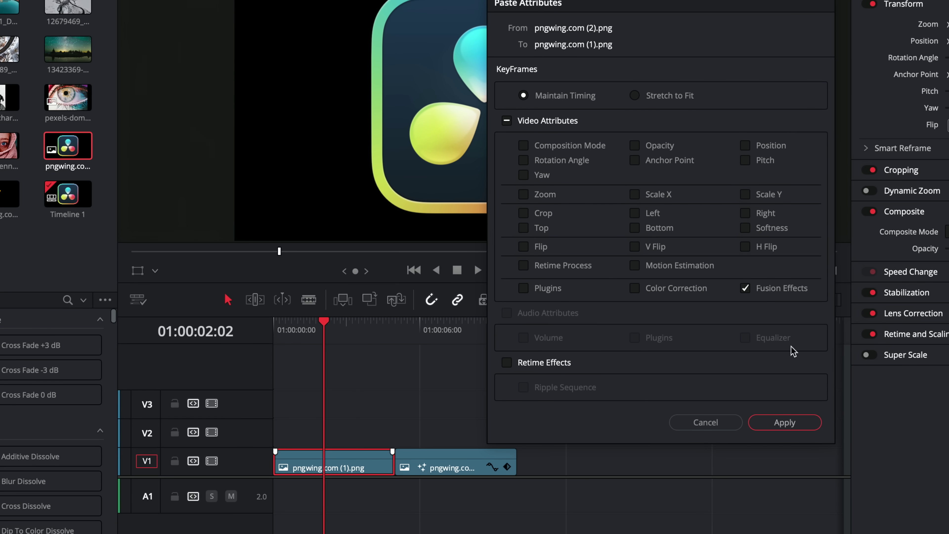
{"action": "left_click", "coordinate": [784, 422]}
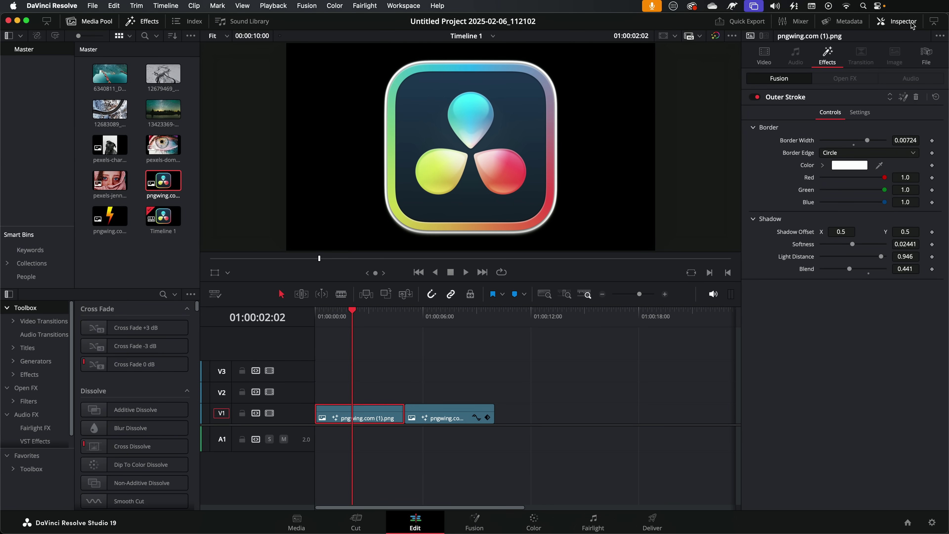
{"action": "left_click_drag", "start_coordinate": [869, 141], "coordinate": [874, 145]}
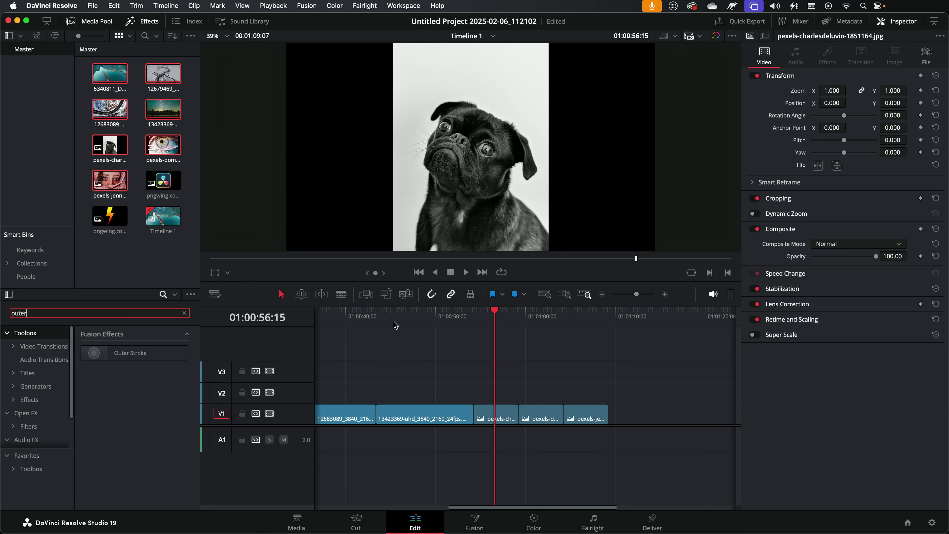
Step: Add Outer Stroke to the pug photo and set it to 0.600 zoom, Position X -26
{"action": "mouse_move", "coordinate": [120, 354]}
{"action": "left_mouse_down"}
{"action": "mouse_move", "coordinate": [487, 402]}
{"action": "mouse_move", "coordinate": [485, 413]}
{"action": "left_mouse_up"}
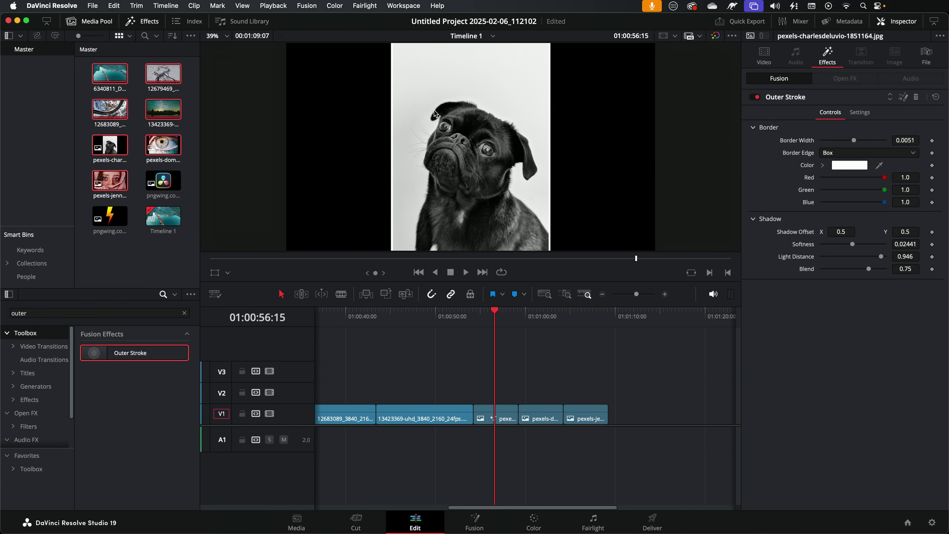
{"action": "left_click", "coordinate": [763, 56]}
{"action": "mouse_move", "coordinate": [833, 103]}
{"action": "left_mouse_down"}
{"action": "mouse_move", "coordinate": [824, 90]}
{"action": "mouse_move", "coordinate": [798, 90]}
{"action": "mouse_move", "coordinate": [822, 91]}
{"action": "left_mouse_up"}
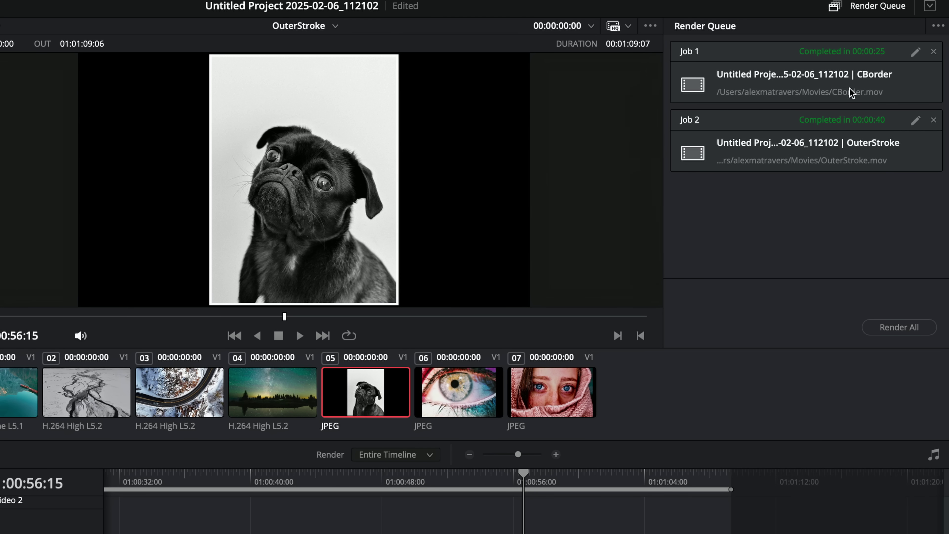
Step: Check the finished CBorder and OuterStroke jobs in the Render Queue
{"action": "left_click", "coordinate": [858, 82]}
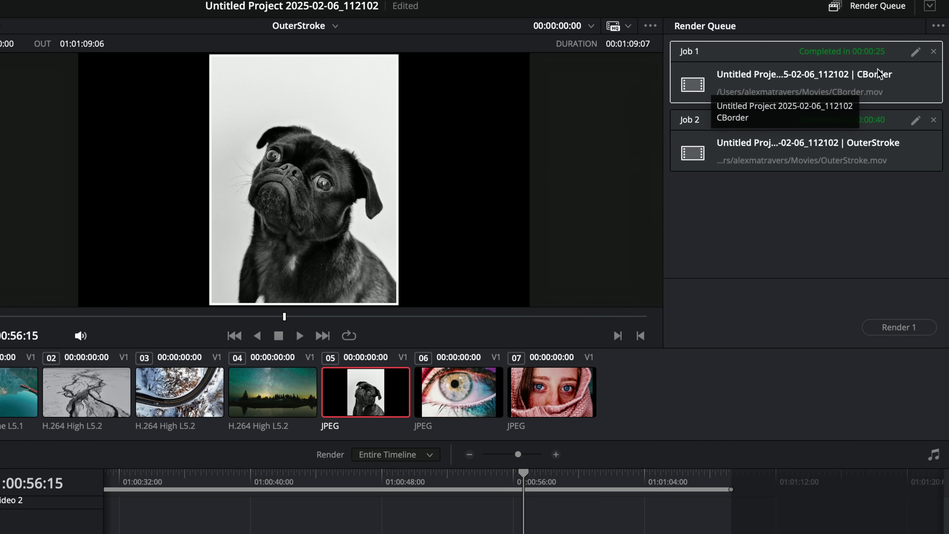
{"action": "left_click", "coordinate": [871, 159]}
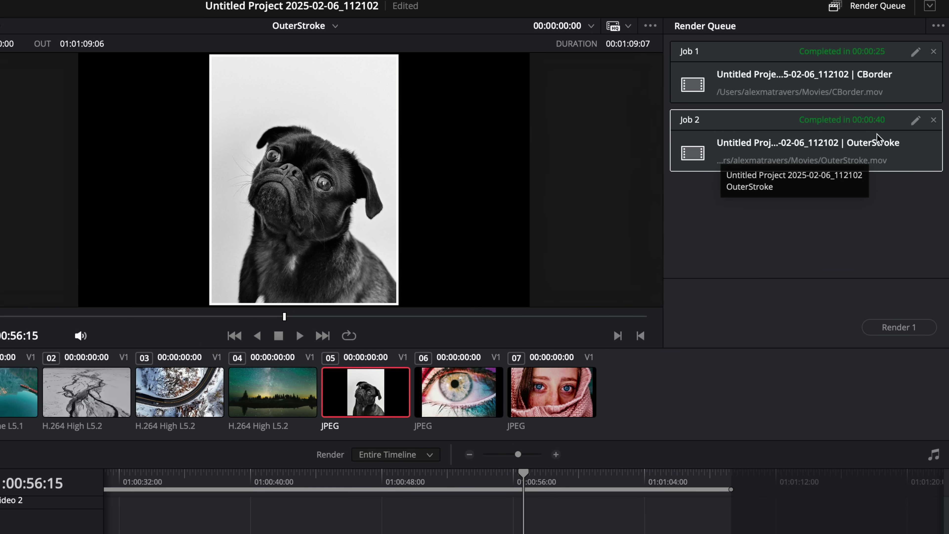